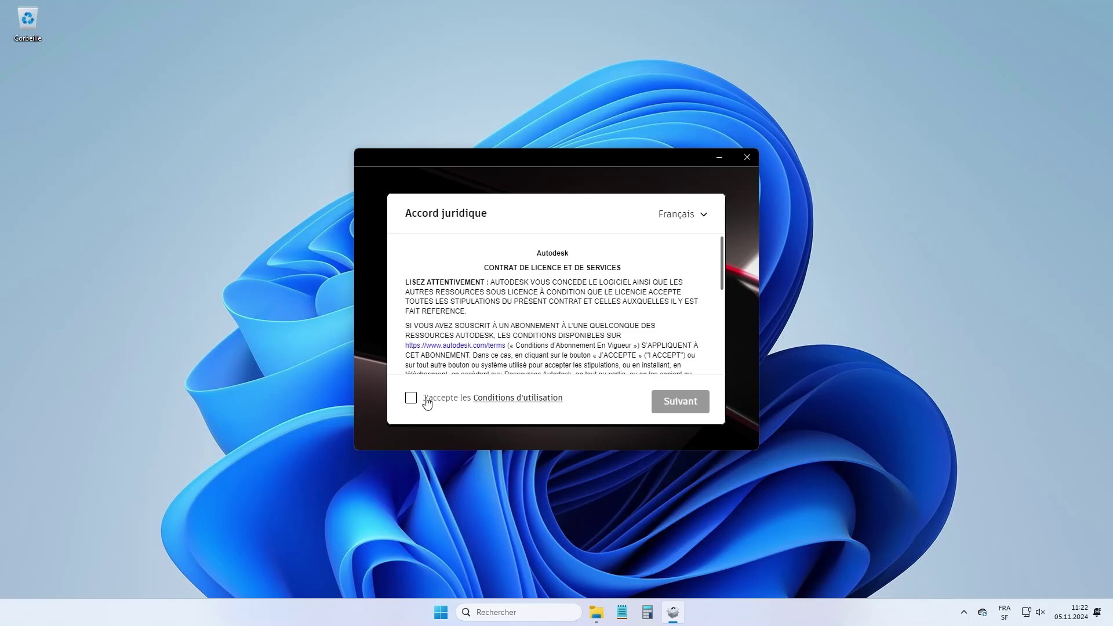
Step: Accept the Autodesk licence terms, install AutoCAD Architecture 2025 in the proposed locations and close the installer
left_click(428, 402)
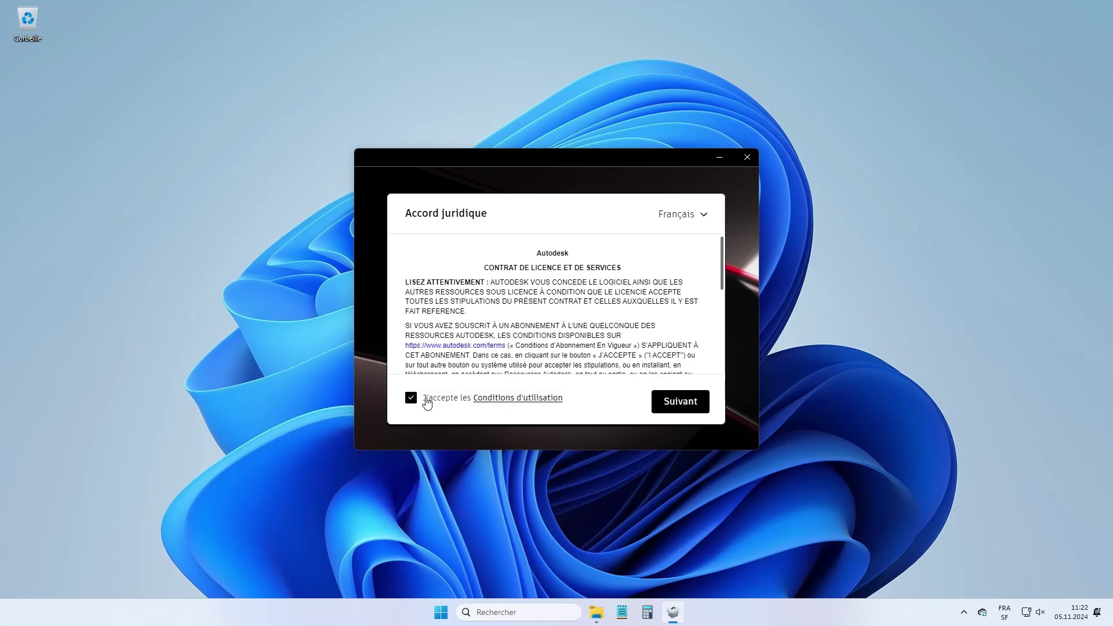
left_click(672, 401)
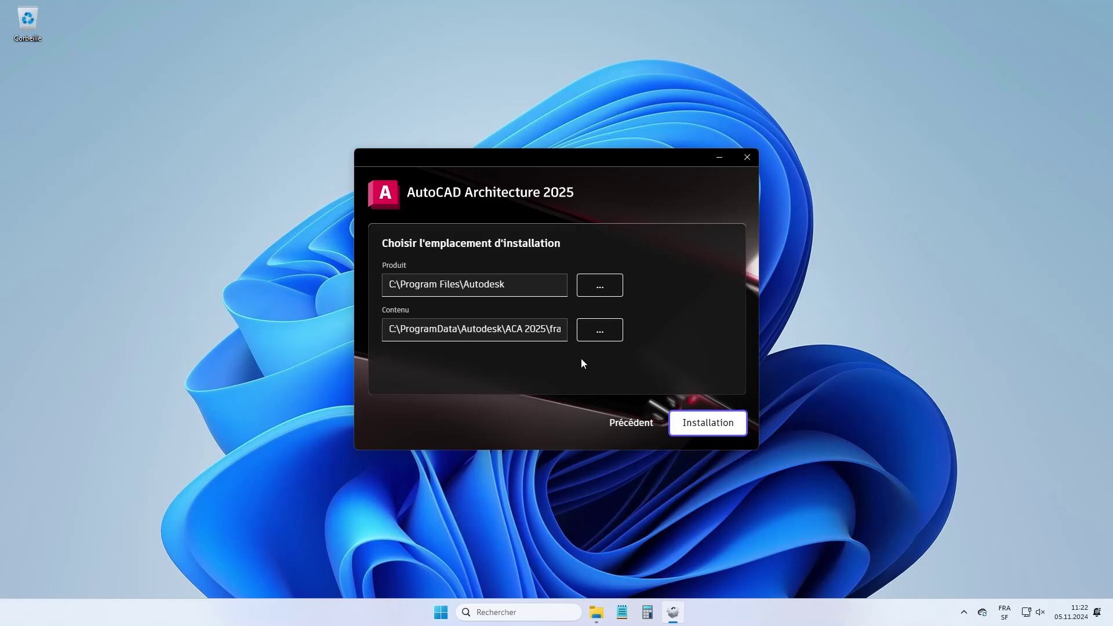
left_click(704, 424)
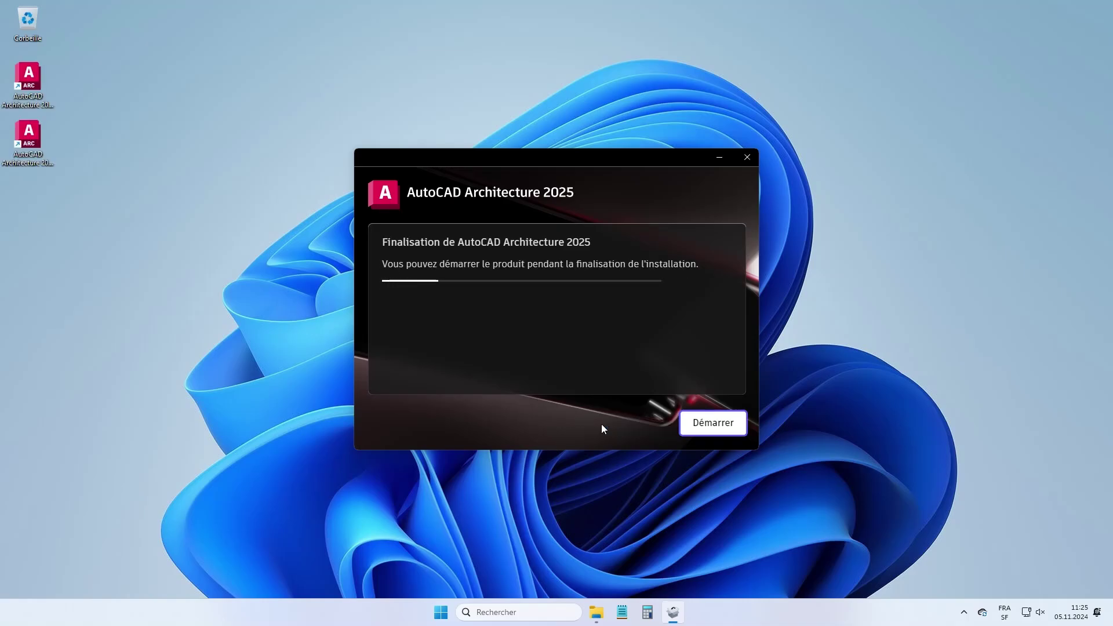
left_click(744, 155)
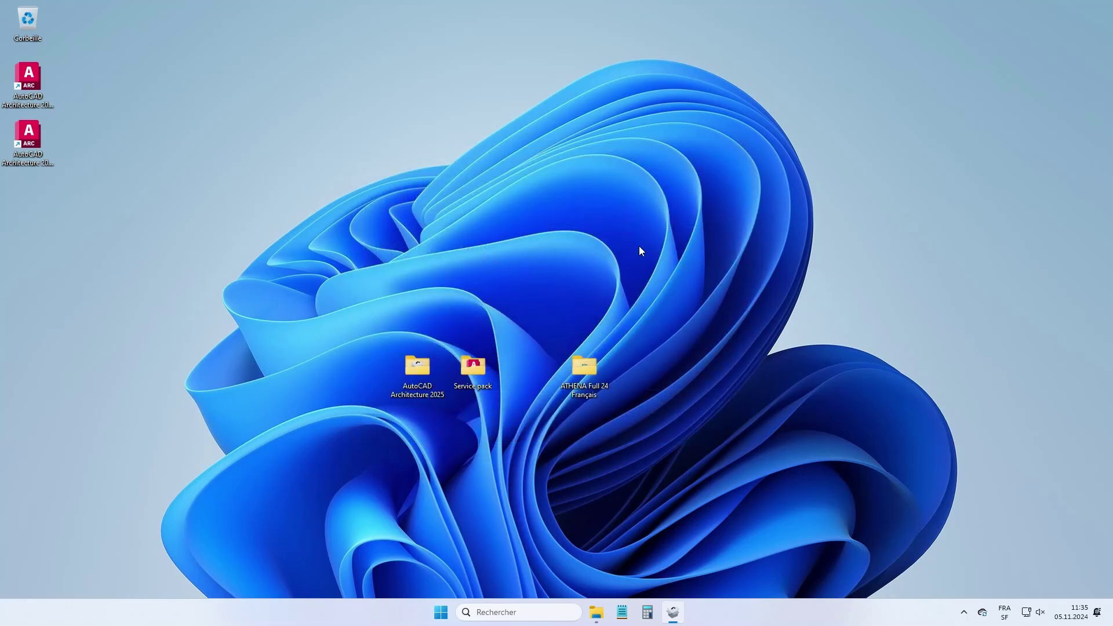
Step: Run AutoCAD_2025.1.1_Update from the Service pack folder as administrator and complete the update installation
double_click(474, 365)
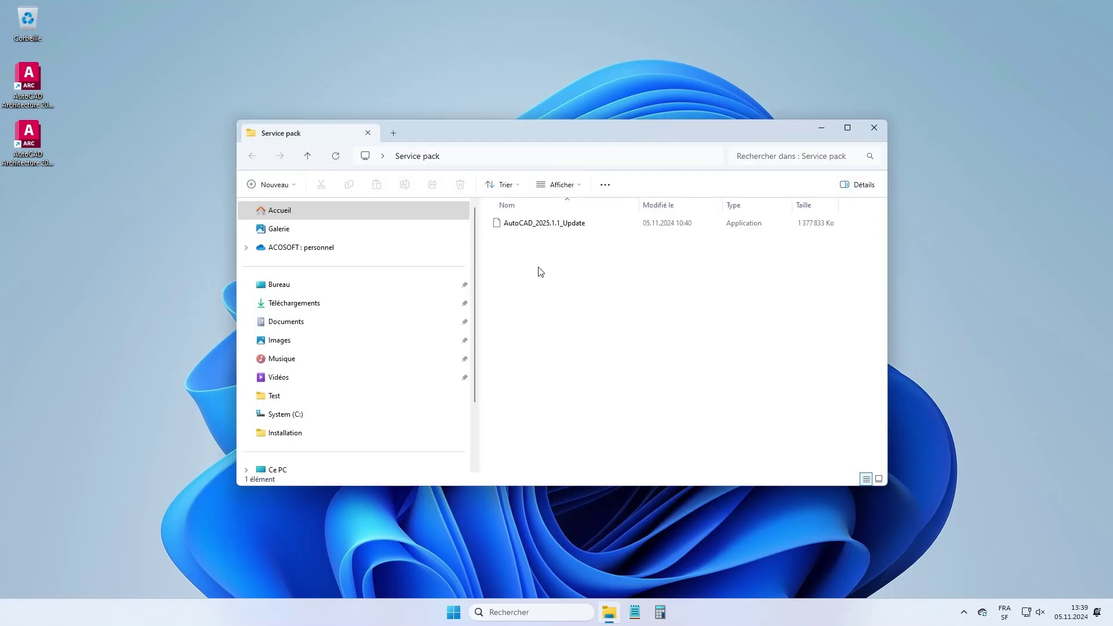
left_click(551, 226)
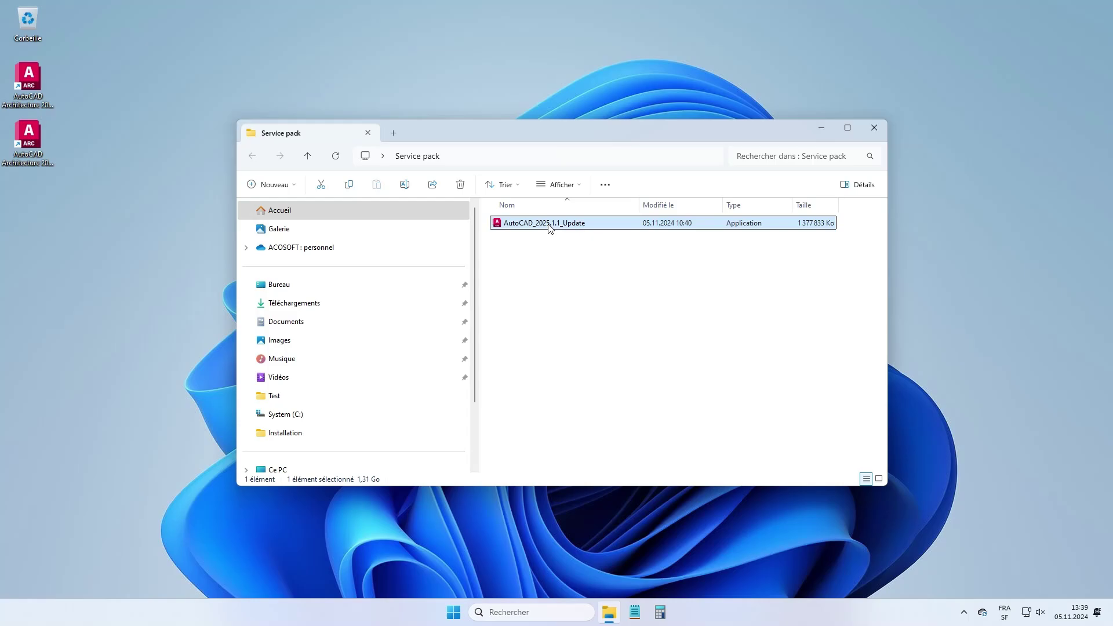
right_click(550, 226)
left_click(606, 302)
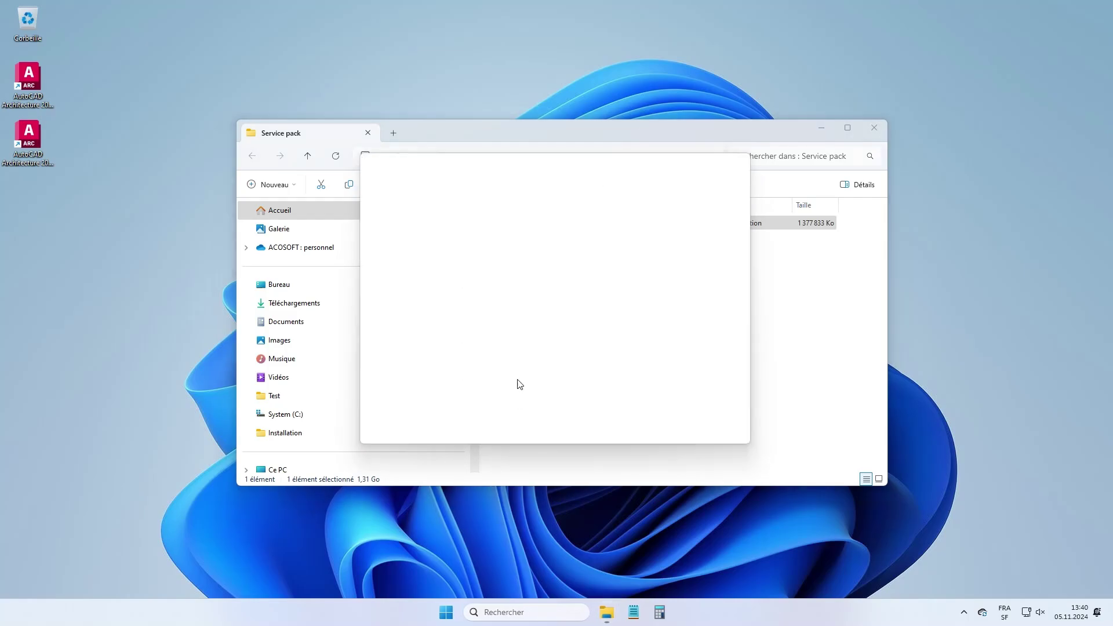
left_click(821, 128)
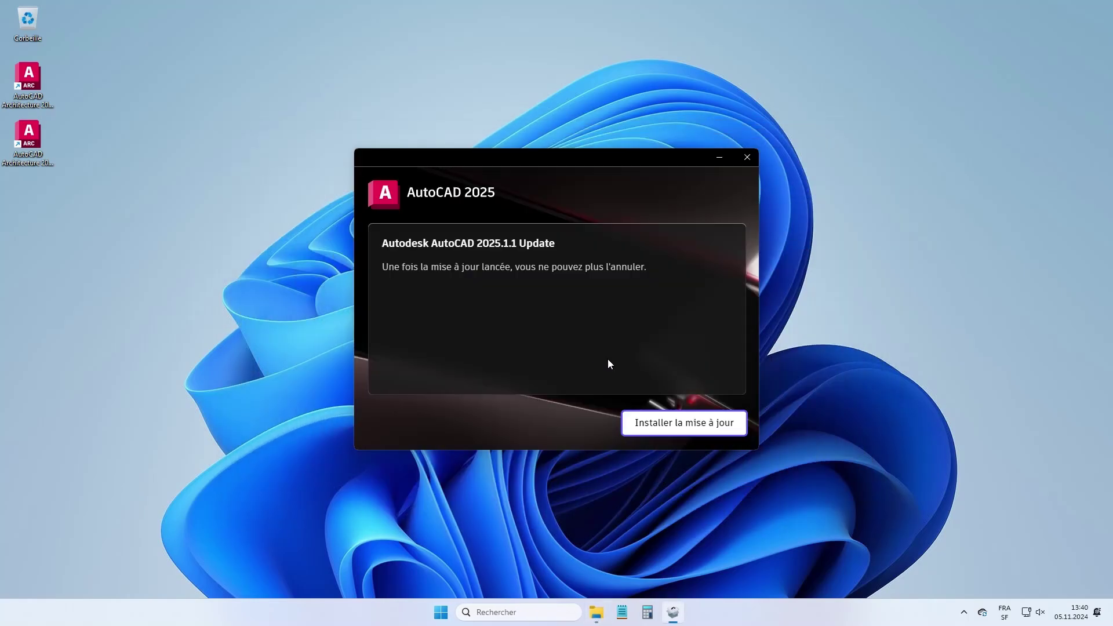
left_click(666, 428)
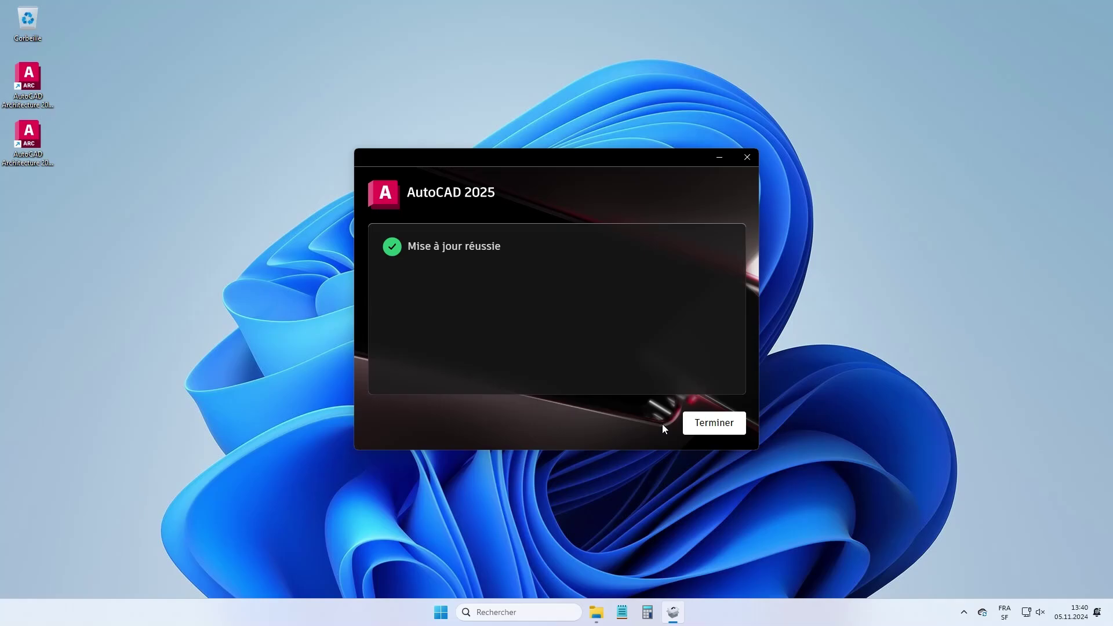
left_click(708, 421)
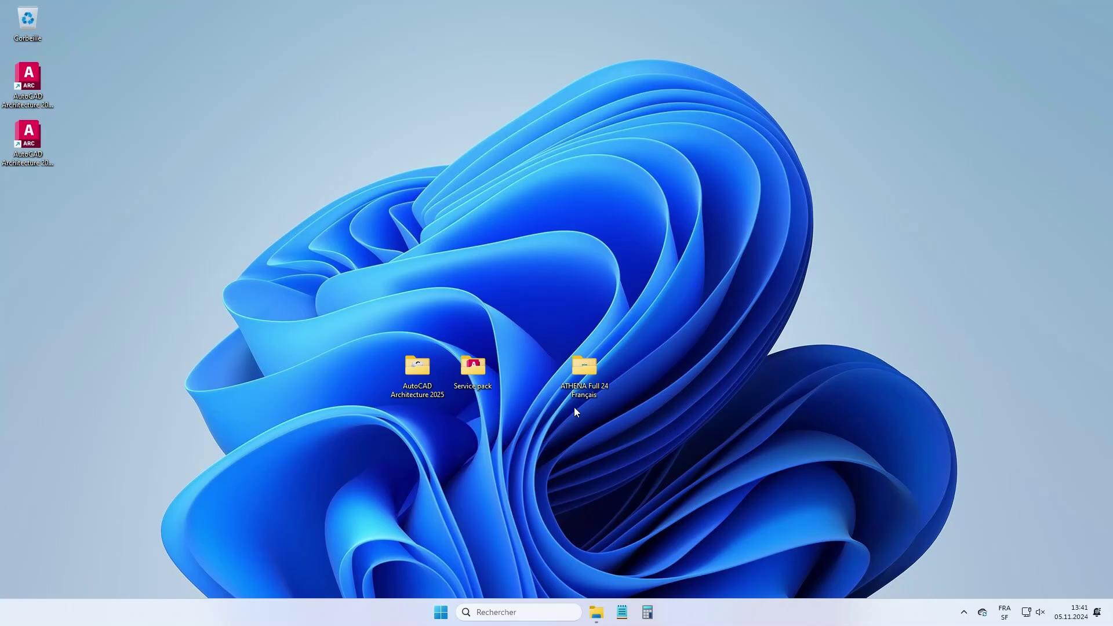
Step: Run ATHFull2024.0.0.34358 from the ATHENA Full 24 Français folder as administrator and install it in French, launching ATHENA Full 2024 on finish
double_click(586, 384)
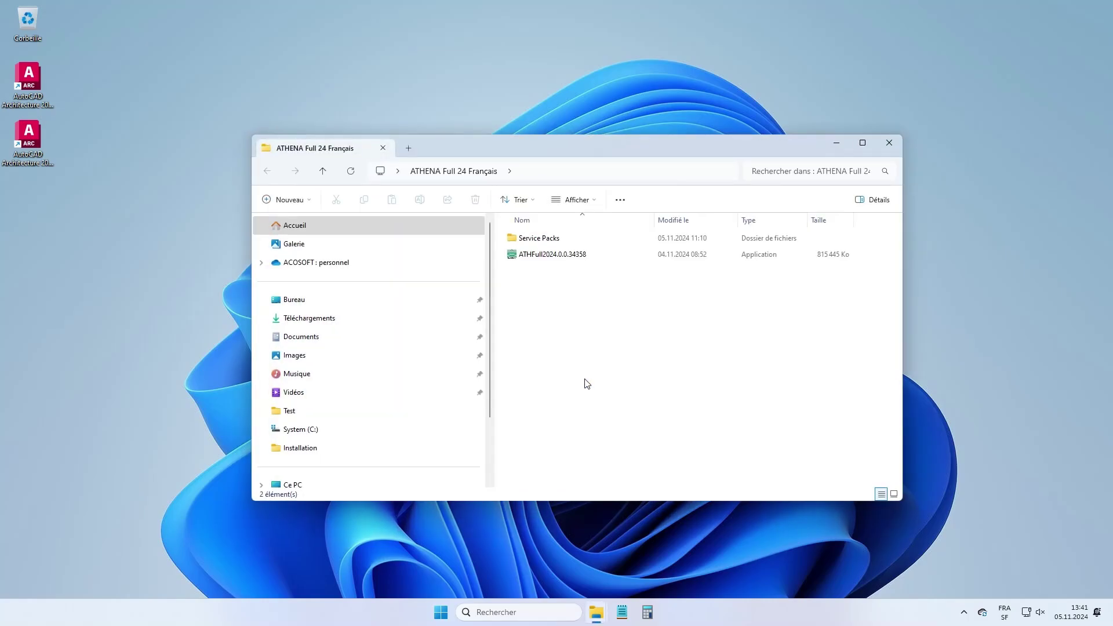
right_click(539, 255)
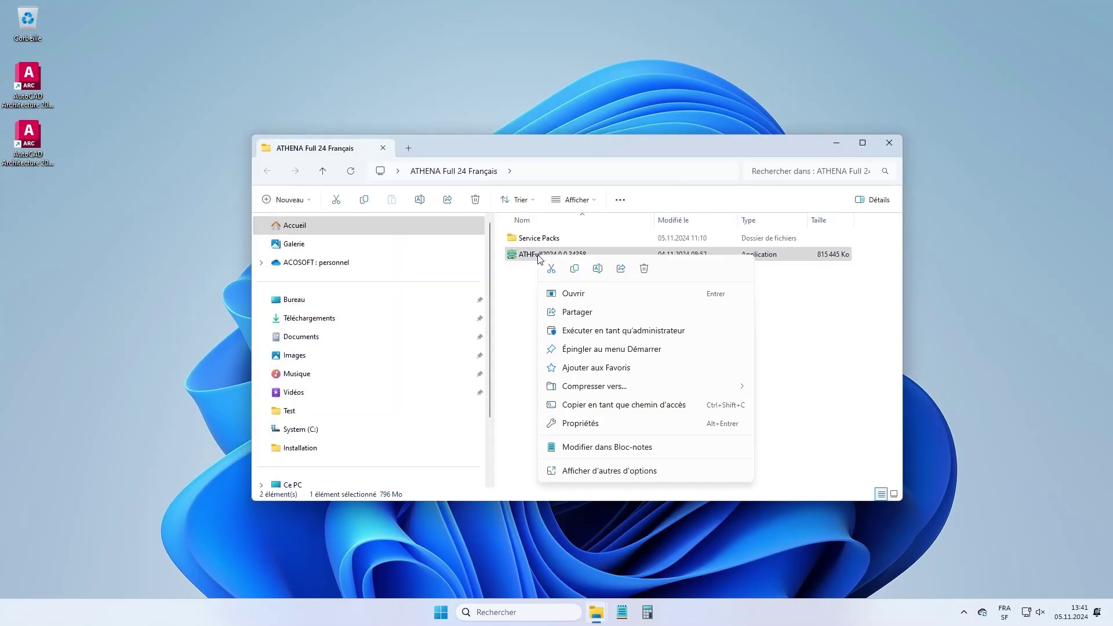
left_click(593, 331)
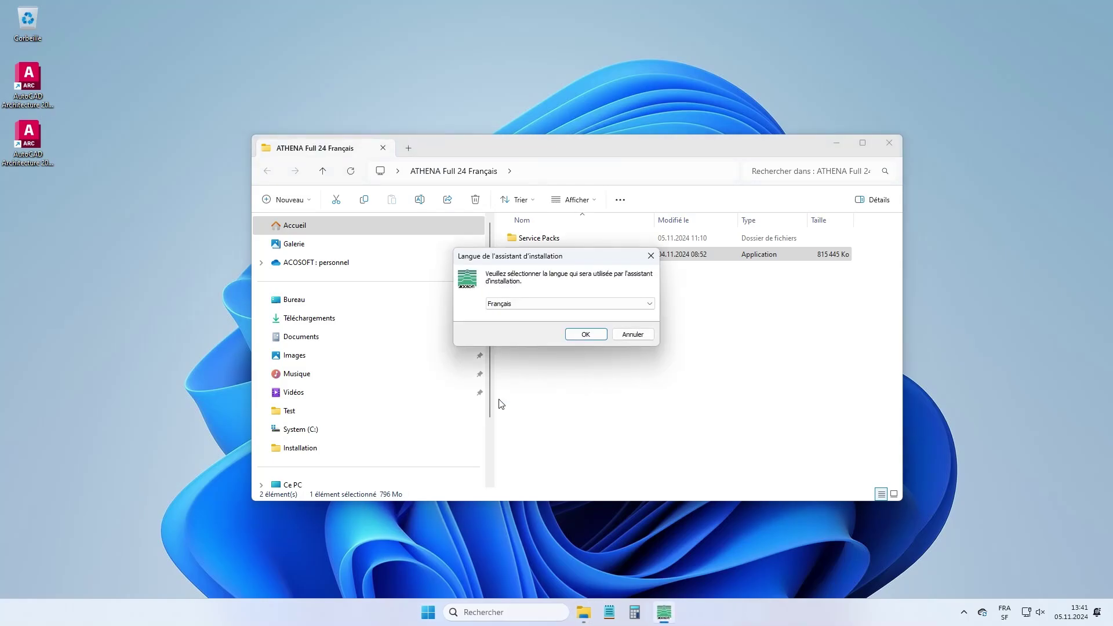
left_click(585, 335)
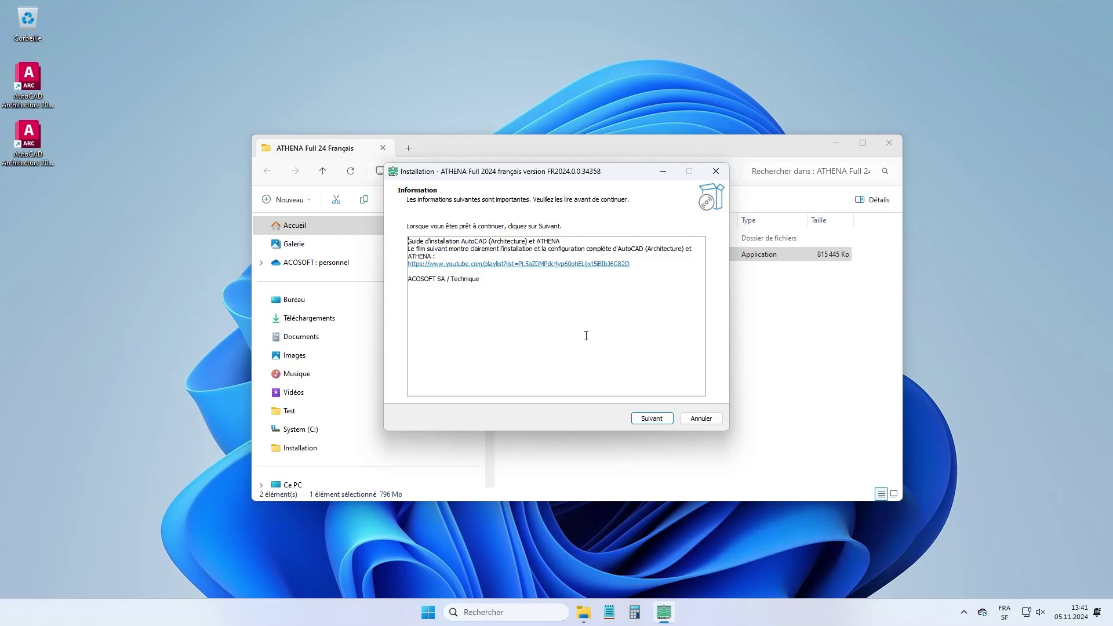
left_click(644, 420)
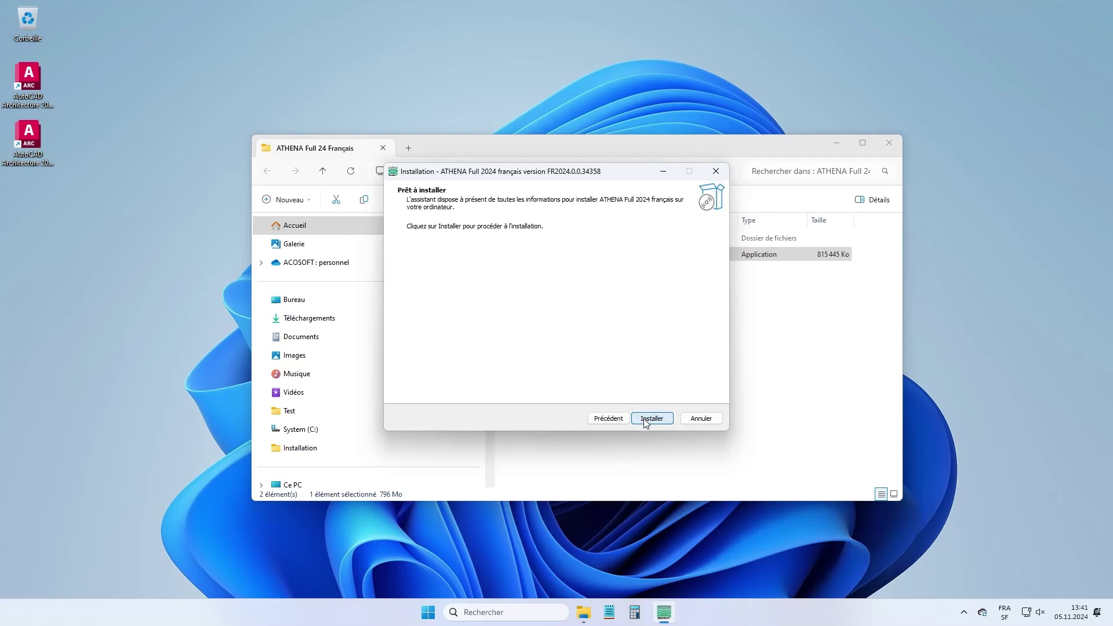
left_click(646, 421)
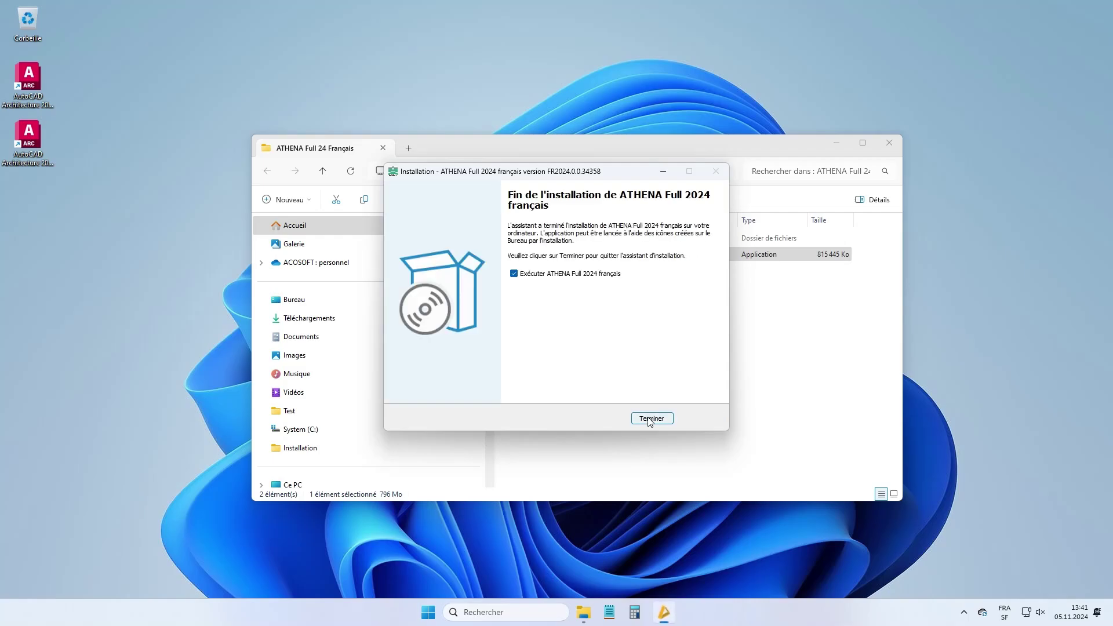
left_click(651, 420)
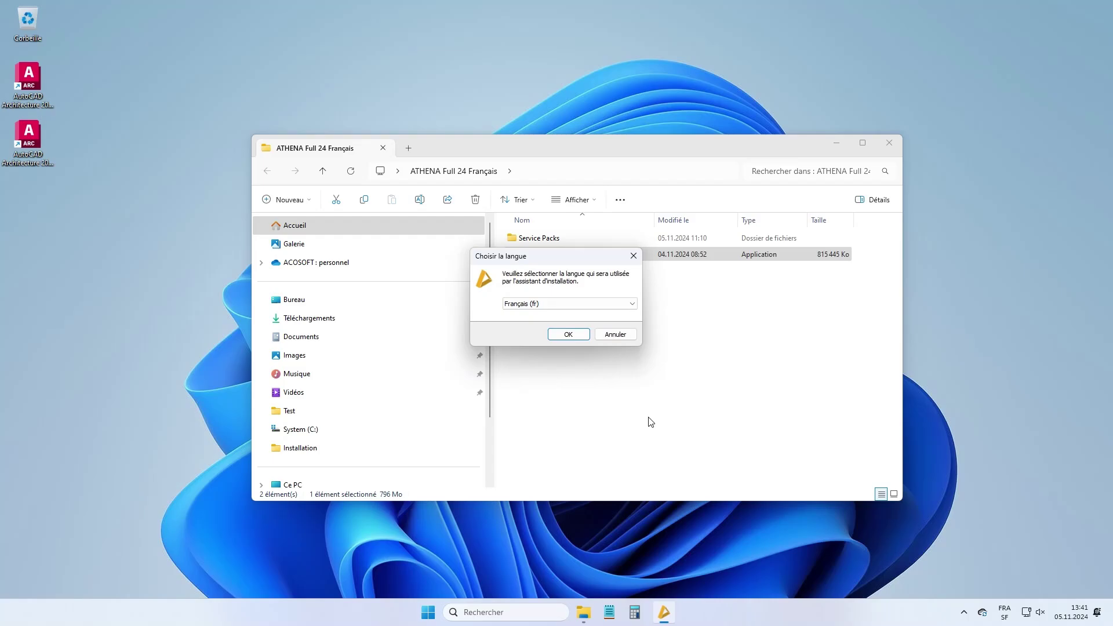
Step: Choose Français (fr) for the ATHENA 2024 setup wizard and accept the CAD-PLAN licence agreement
left_click(573, 335)
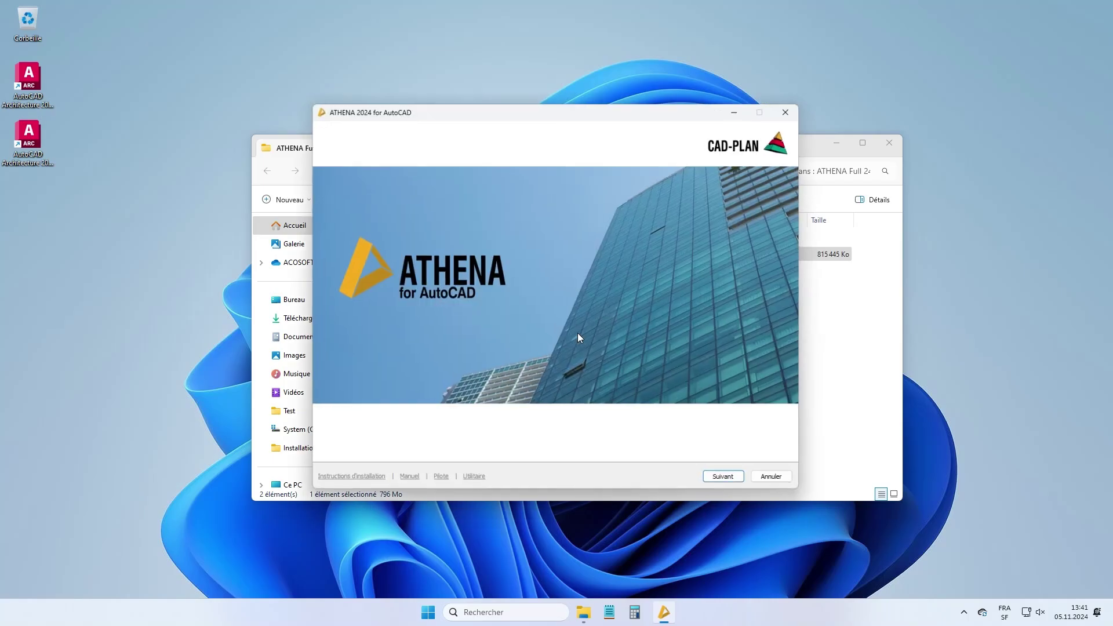
left_click(718, 480)
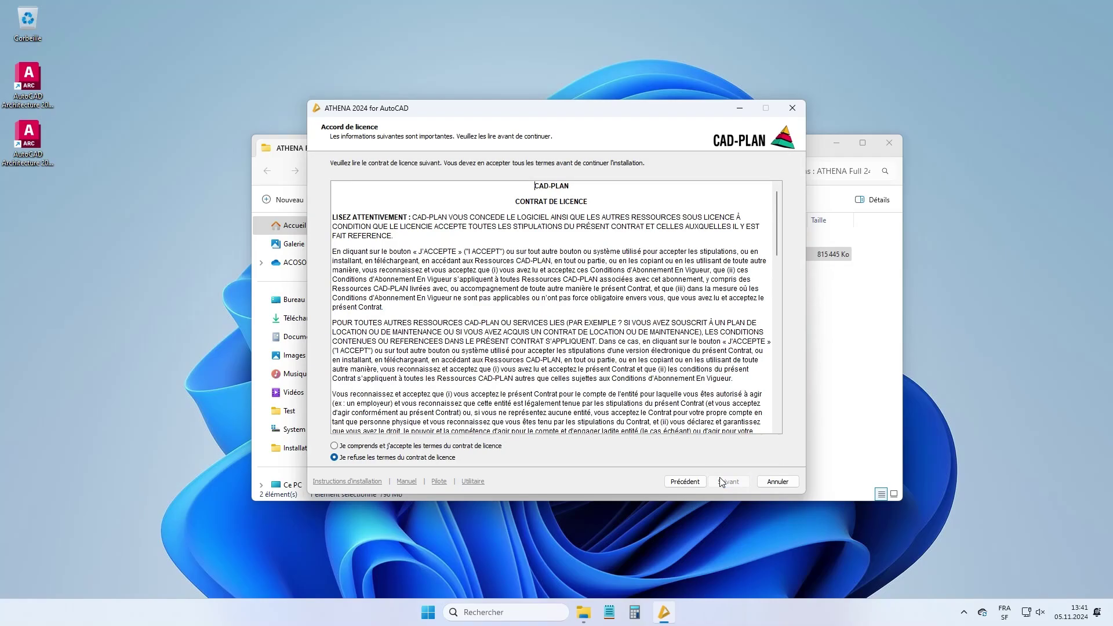
left_click(497, 446)
left_click(718, 479)
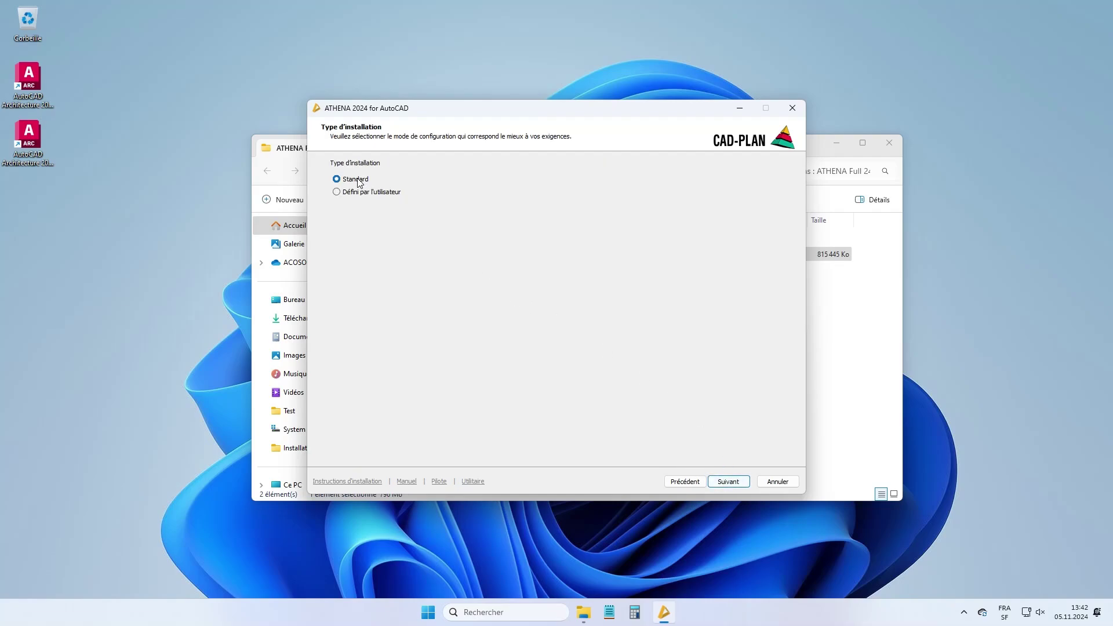
Step: Choose a Standard installation for AutoCAD Architecture 2025 - Français, keeping the paths C:\Program Files\CAD-PLAN\2024\ATHENA and C:\Dwg
left_click(728, 482)
left_click(445, 181)
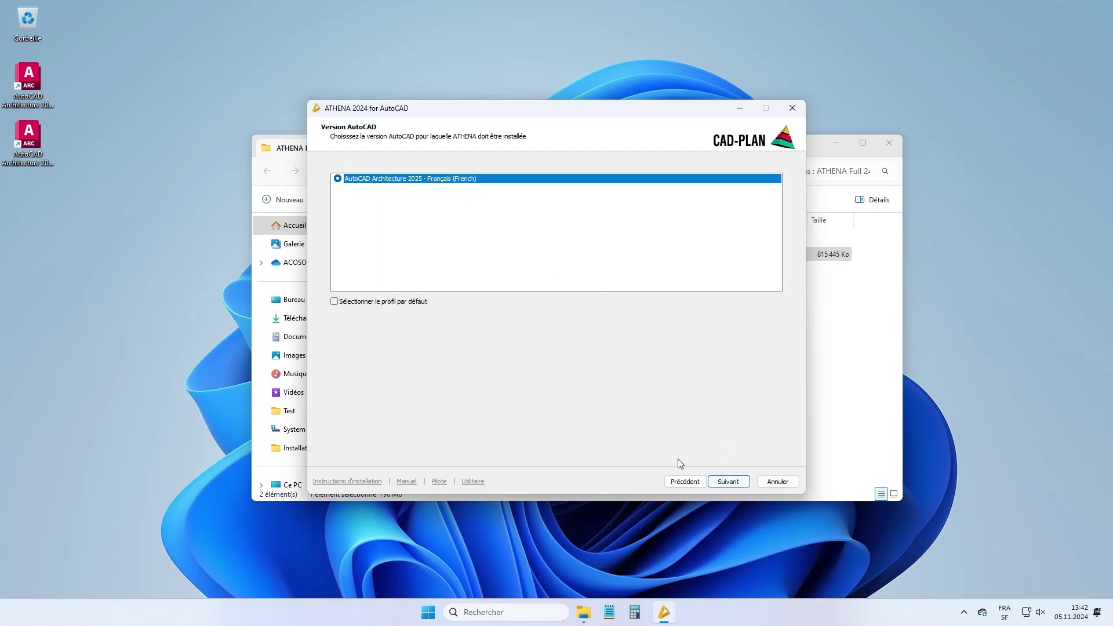
left_click(727, 482)
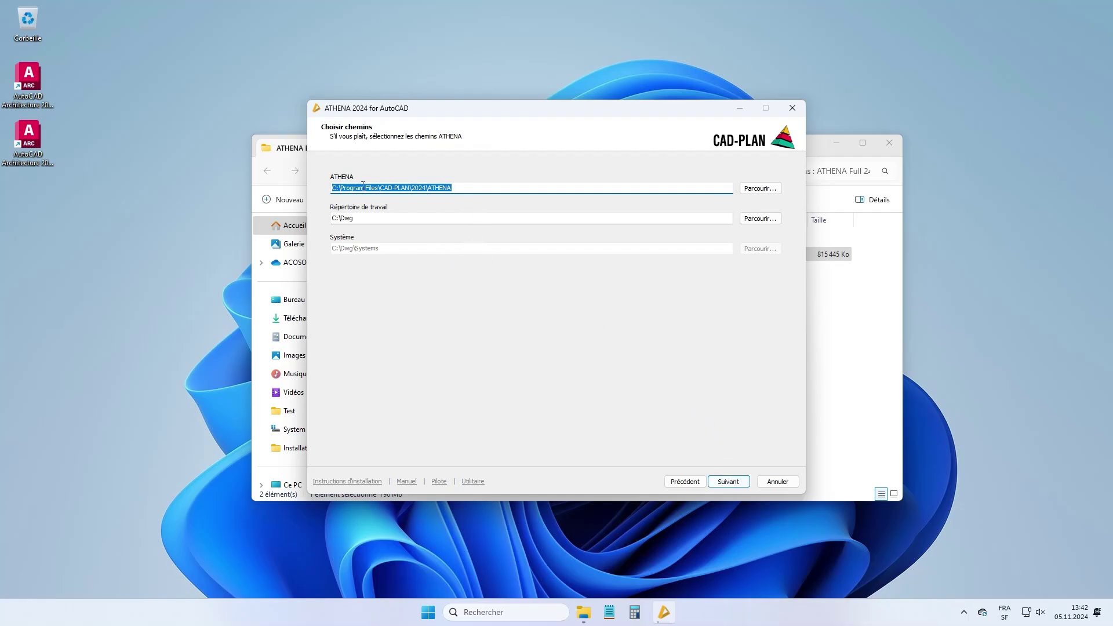
left_click(727, 485)
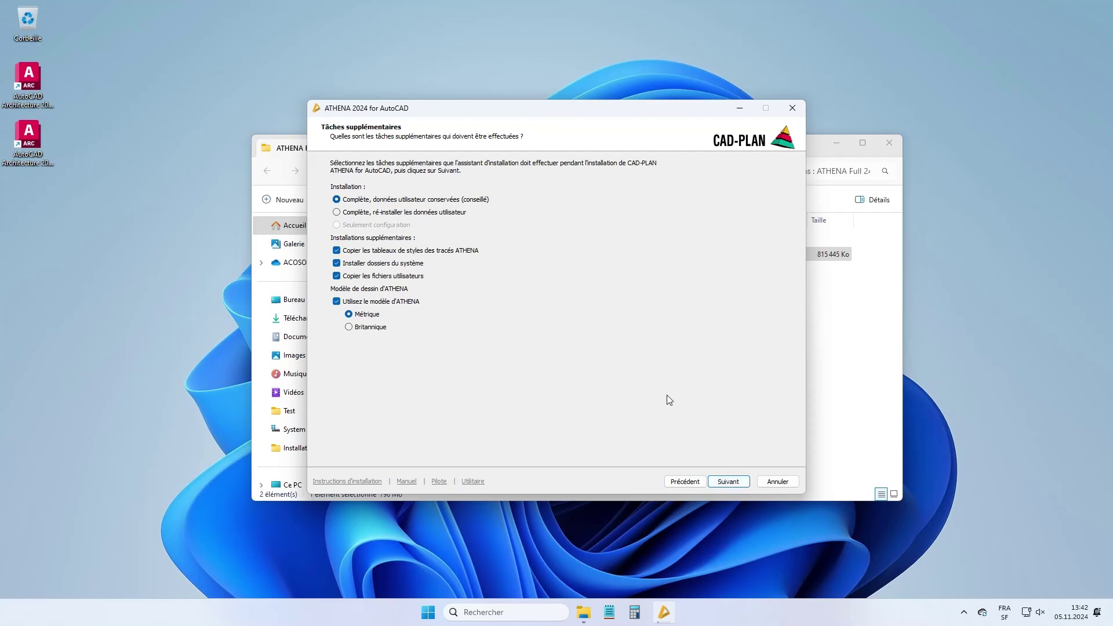
Step: Install ATHENA completely with user data kept, all supplementary installations and the metric drawing template, and finish the wizard
left_click(727, 482)
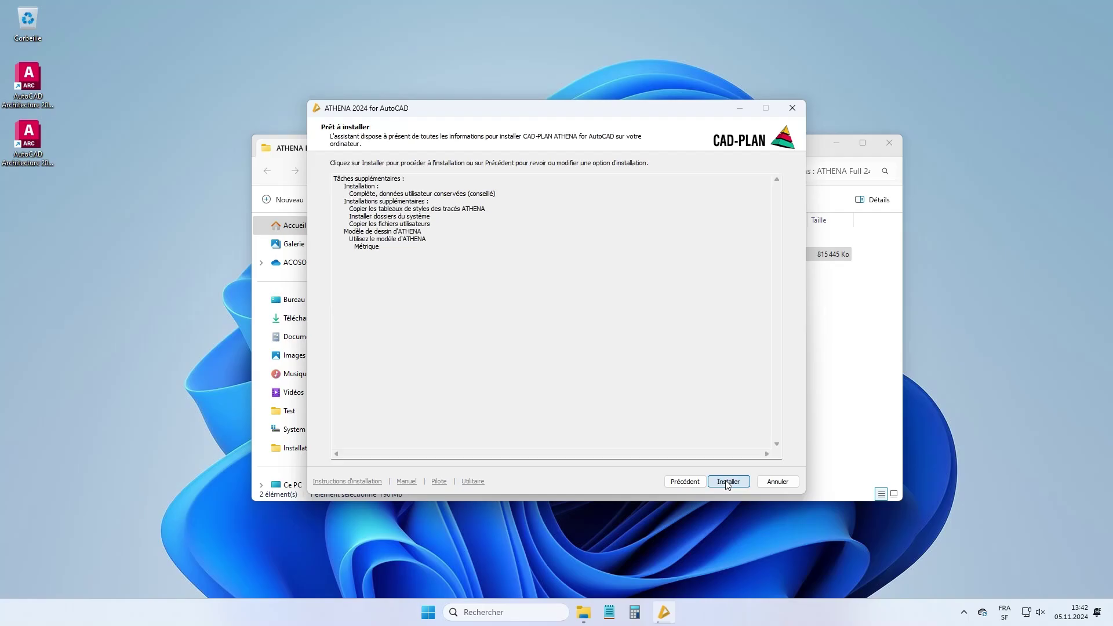
left_click(727, 482)
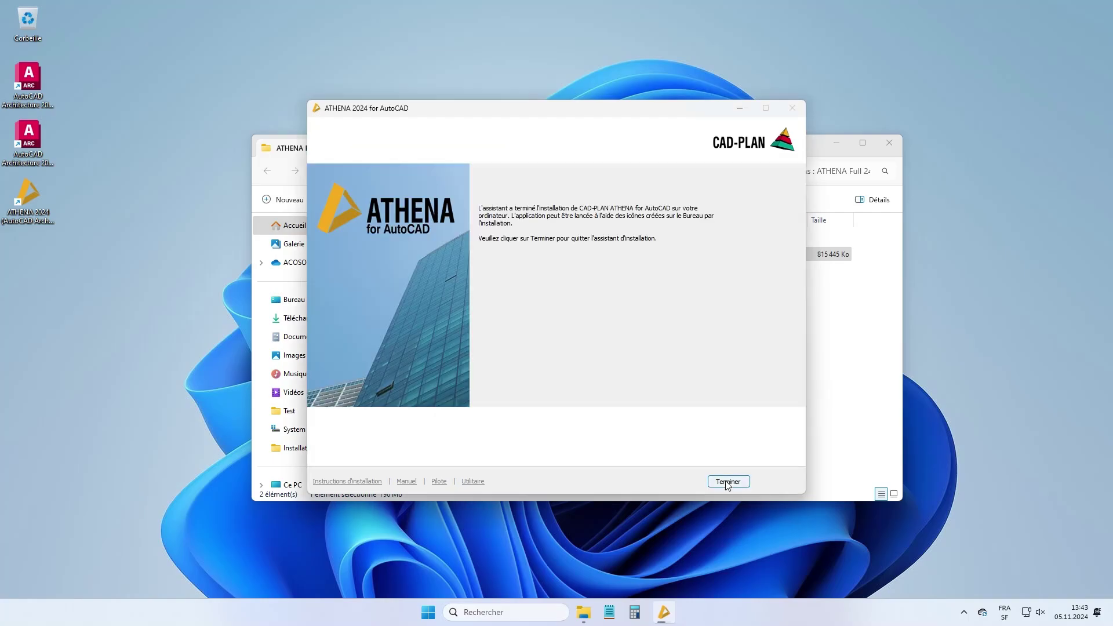
left_click(727, 482)
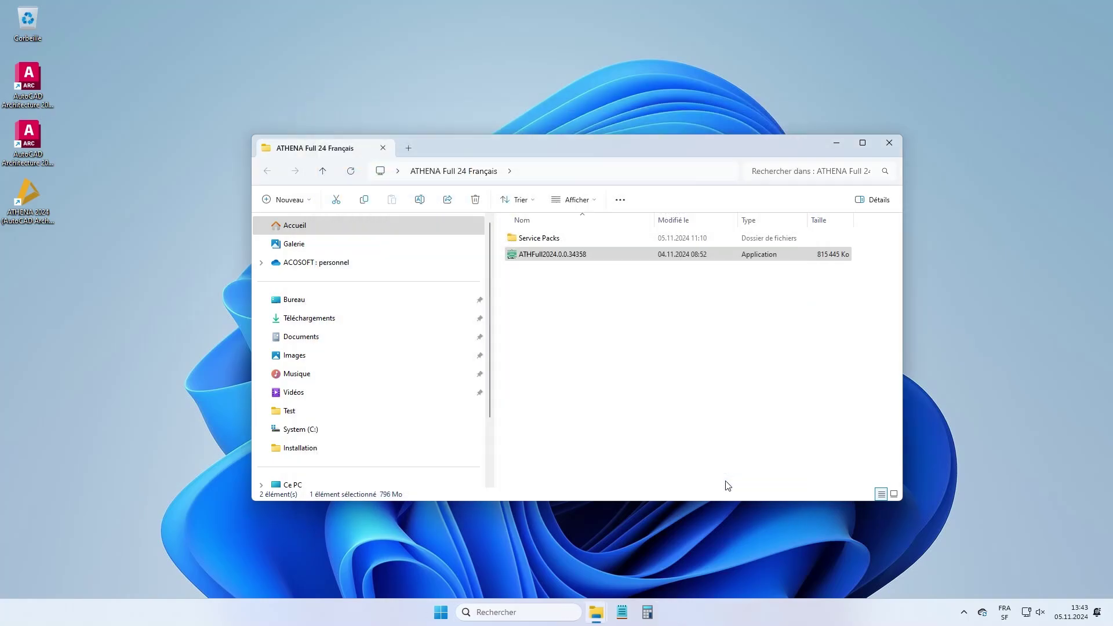
Step: Run ATHENA Paramétrisation from the Service Packs folder as administrator, complete its installation and close the folder window
left_click(736, 464)
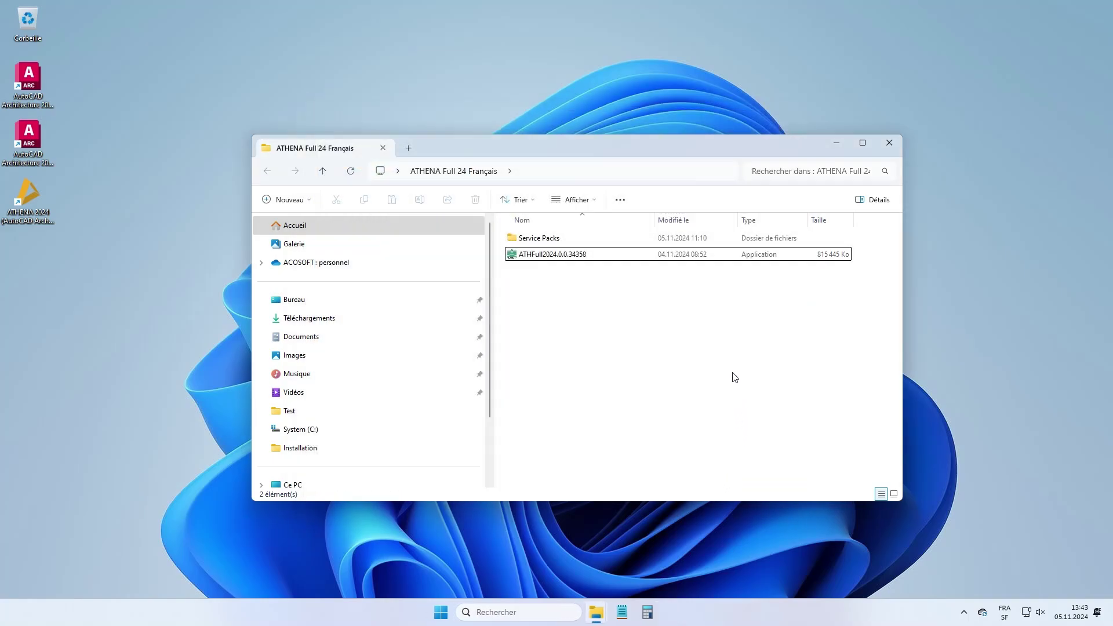
double_click(559, 239)
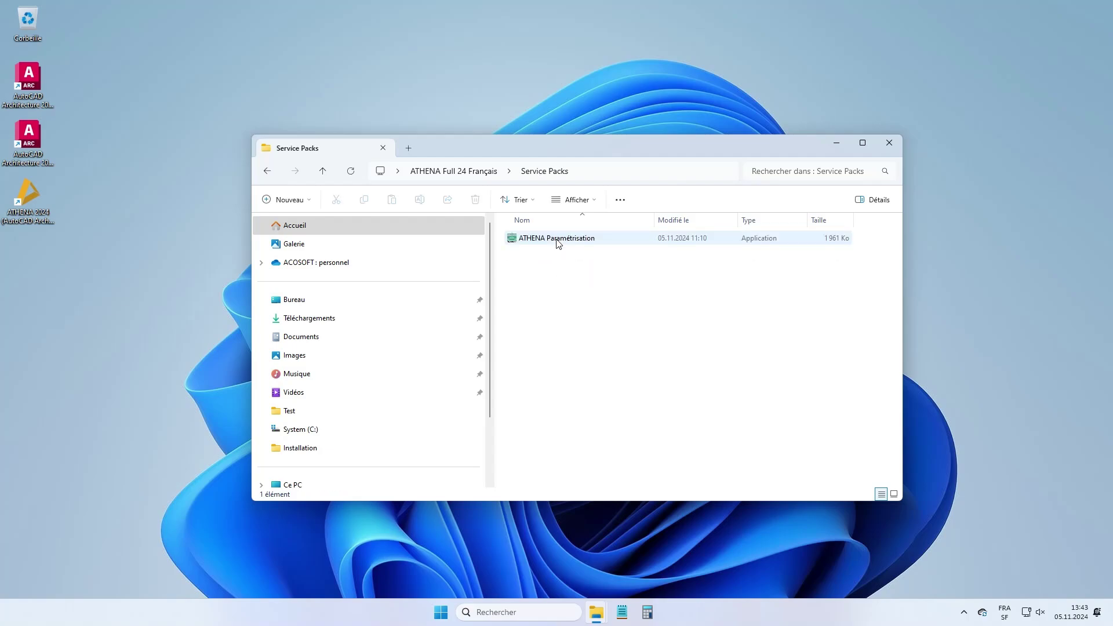
right_click(556, 241)
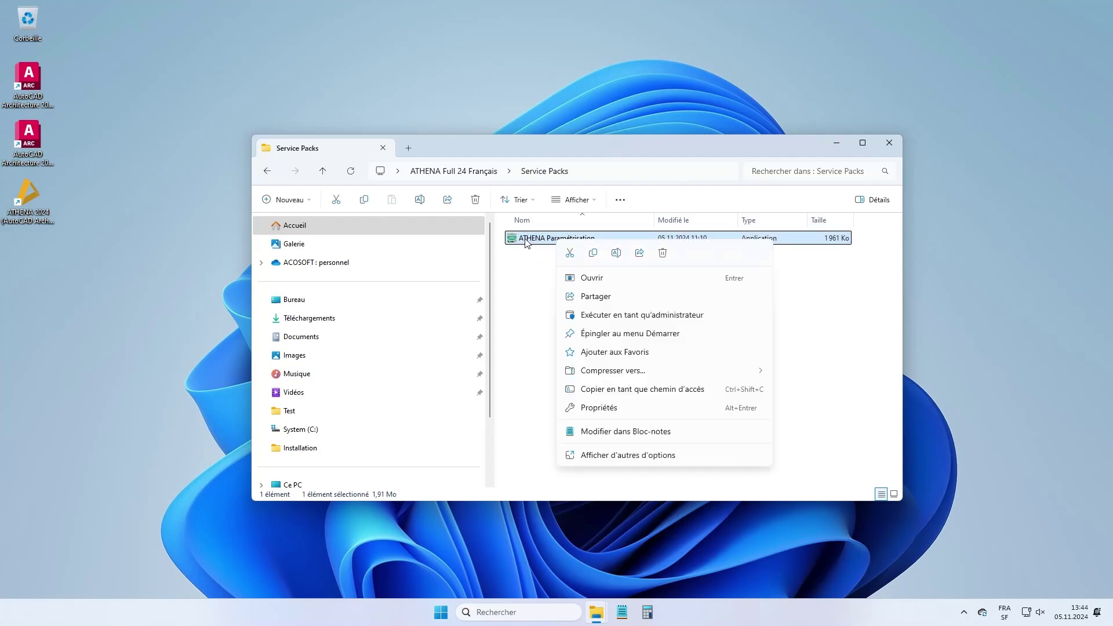
left_click(621, 315)
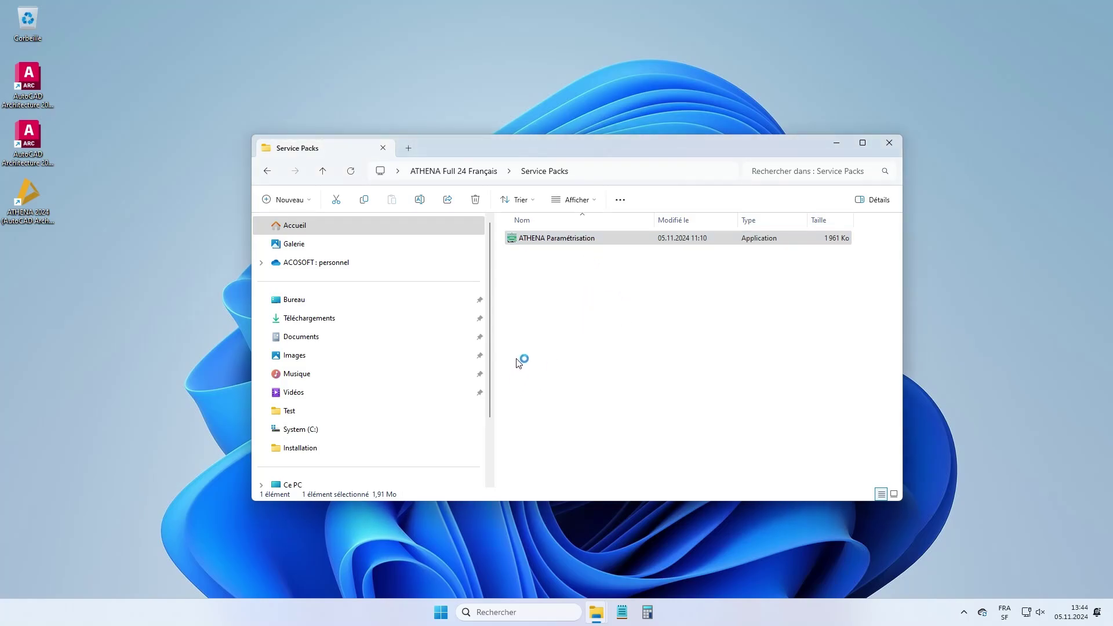
left_click(572, 334)
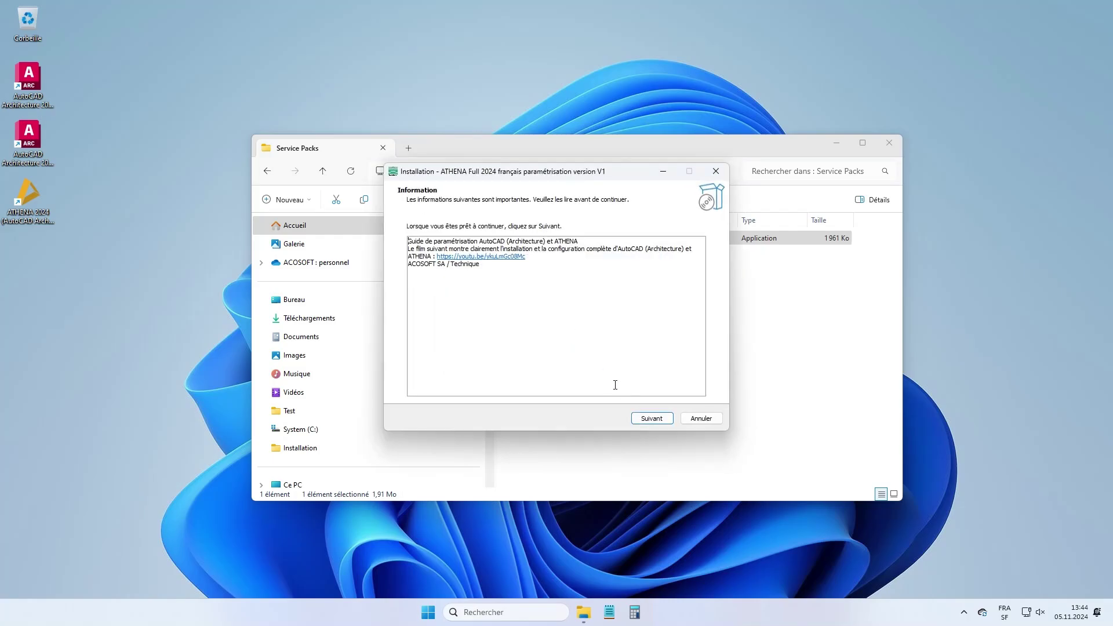
left_click(648, 418)
left_click(651, 421)
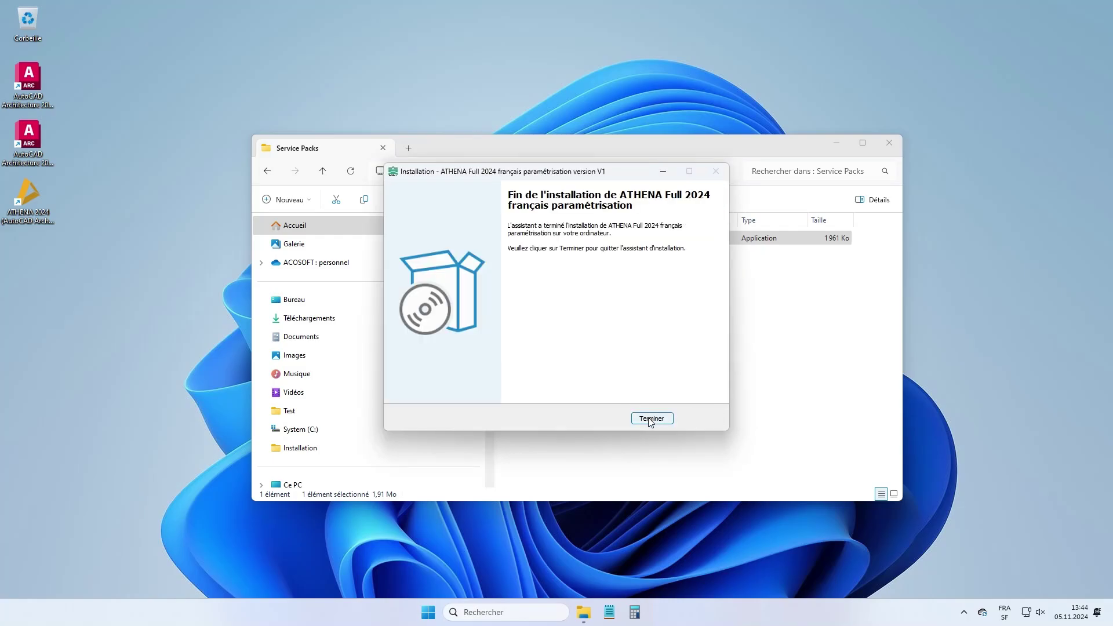
left_click(651, 419)
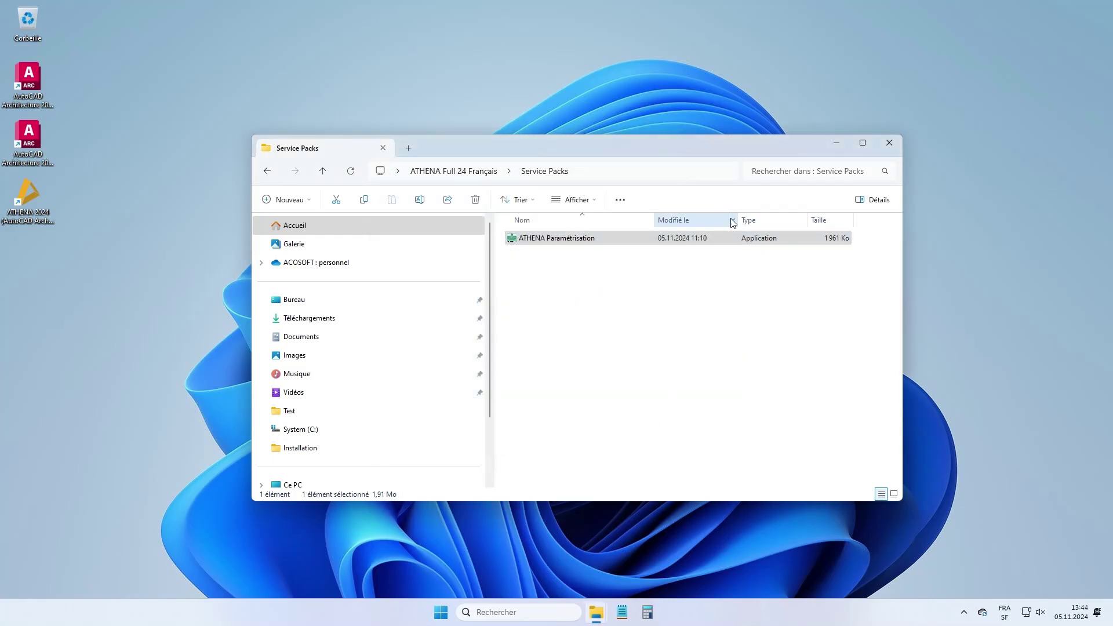
left_click(886, 145)
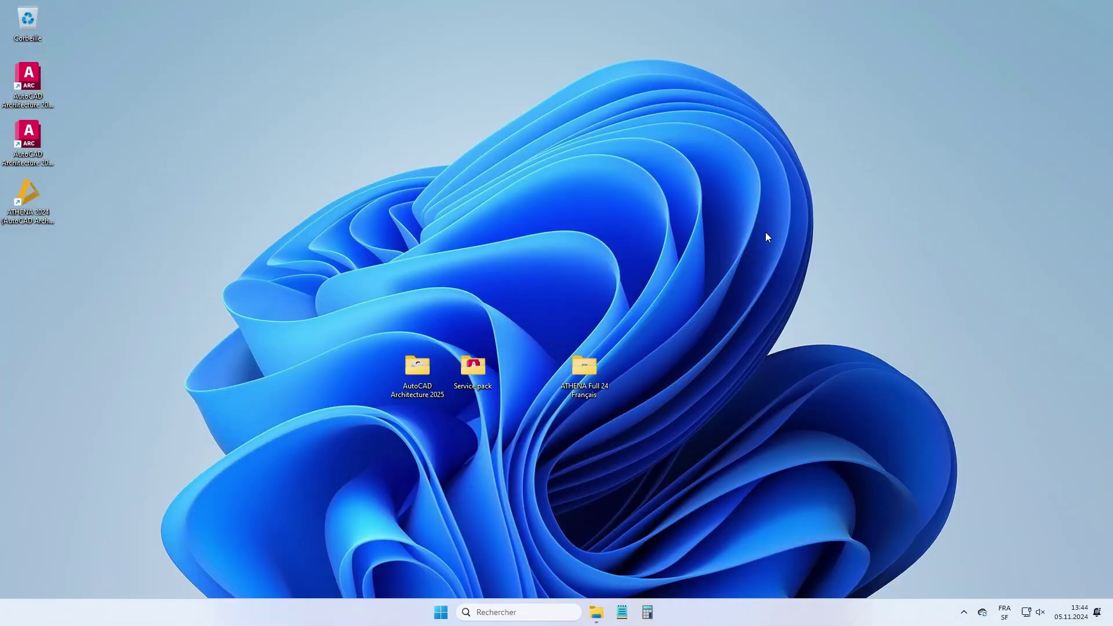
Step: Search Windows for the tool that imports AutoCAD Architecture 2025 settings and launch it
left_click(504, 609)
type("imporelec")
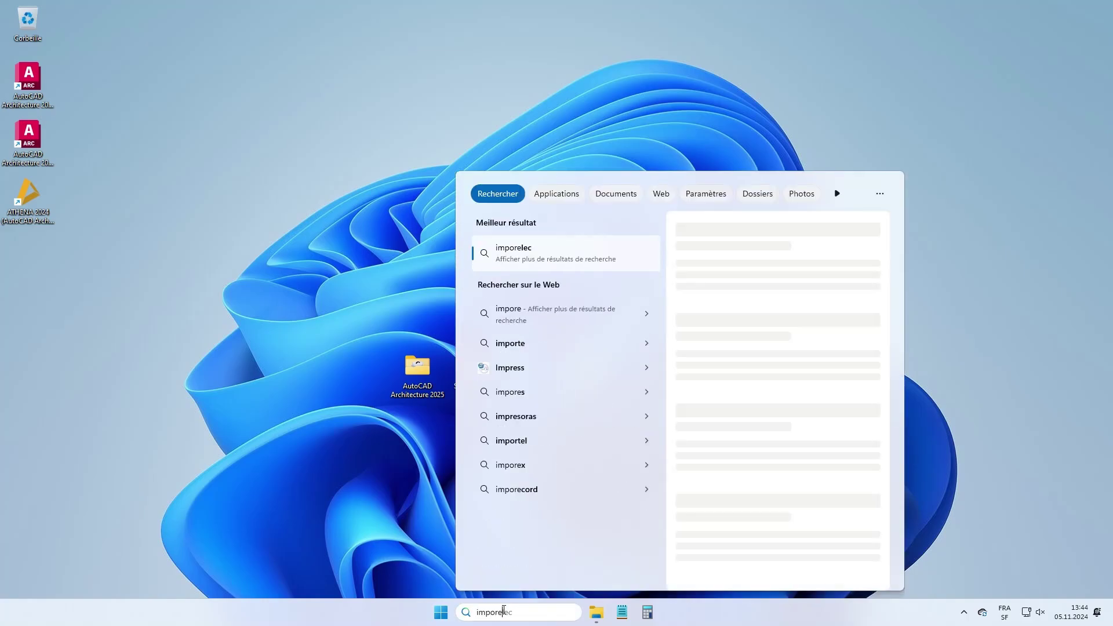
key("BackSpace")
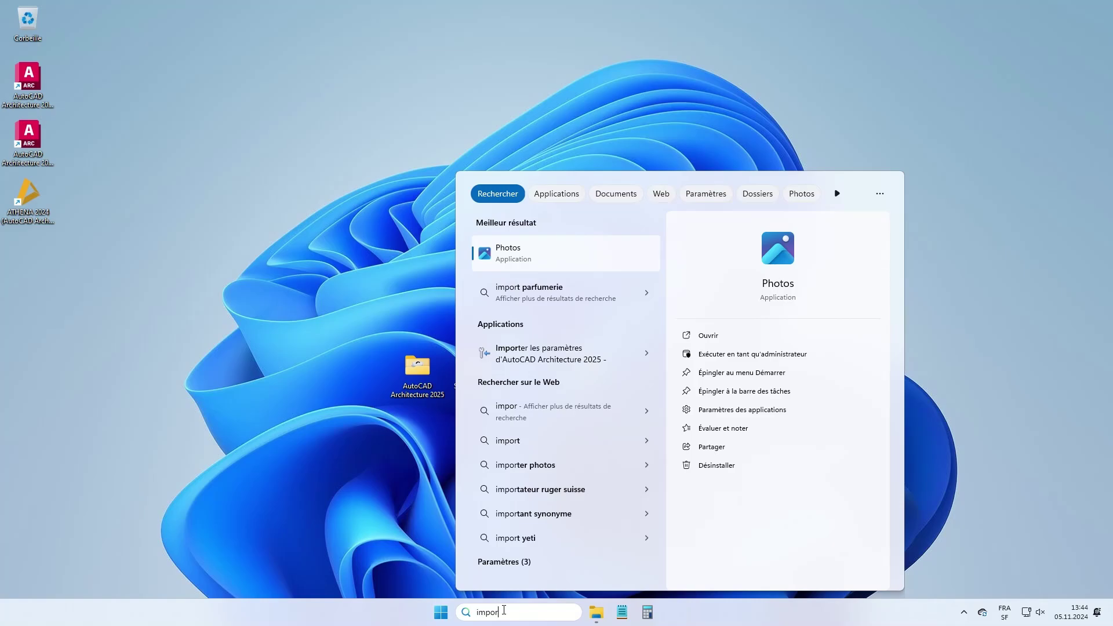
left_click(554, 361)
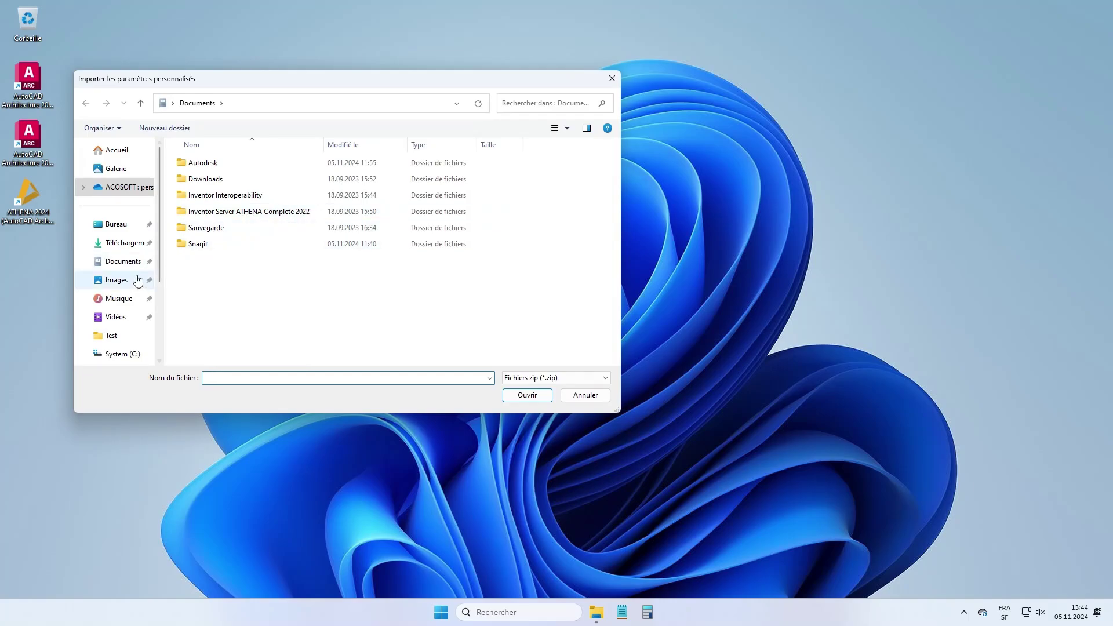
Step: Import the ATHENA 2024 migration pour AutoCAD Architecture 2025 FR archive from C:\Dwg\Systems\User\ACOSOFT, without displaying the log file
left_click(116, 354)
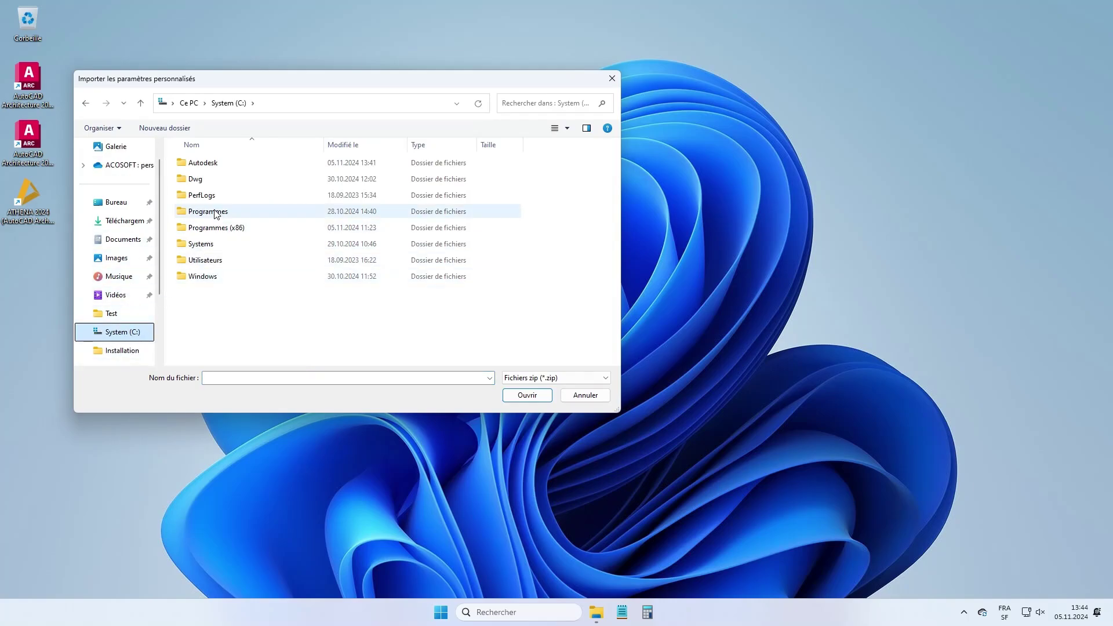
double_click(211, 181)
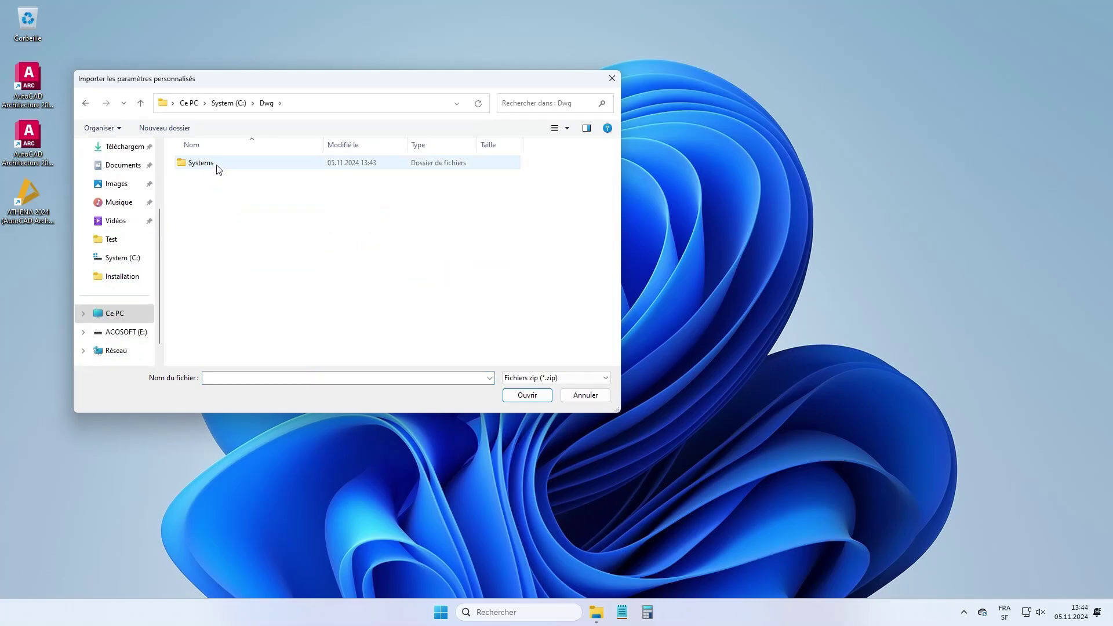
double_click(219, 170)
scroll(214, 191, "down", 4)
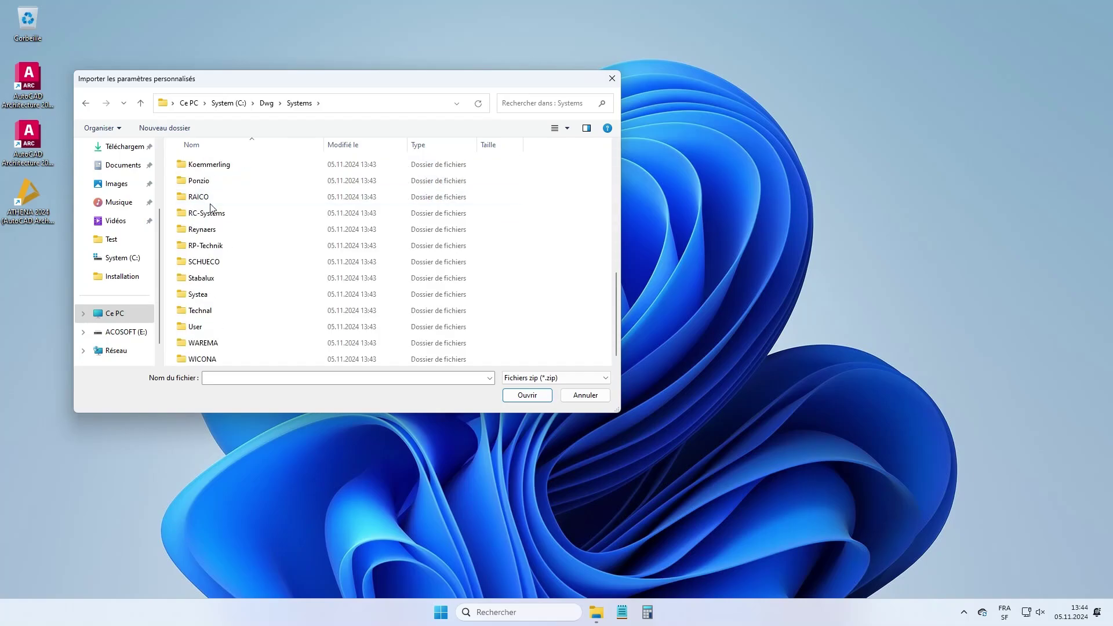
double_click(206, 328)
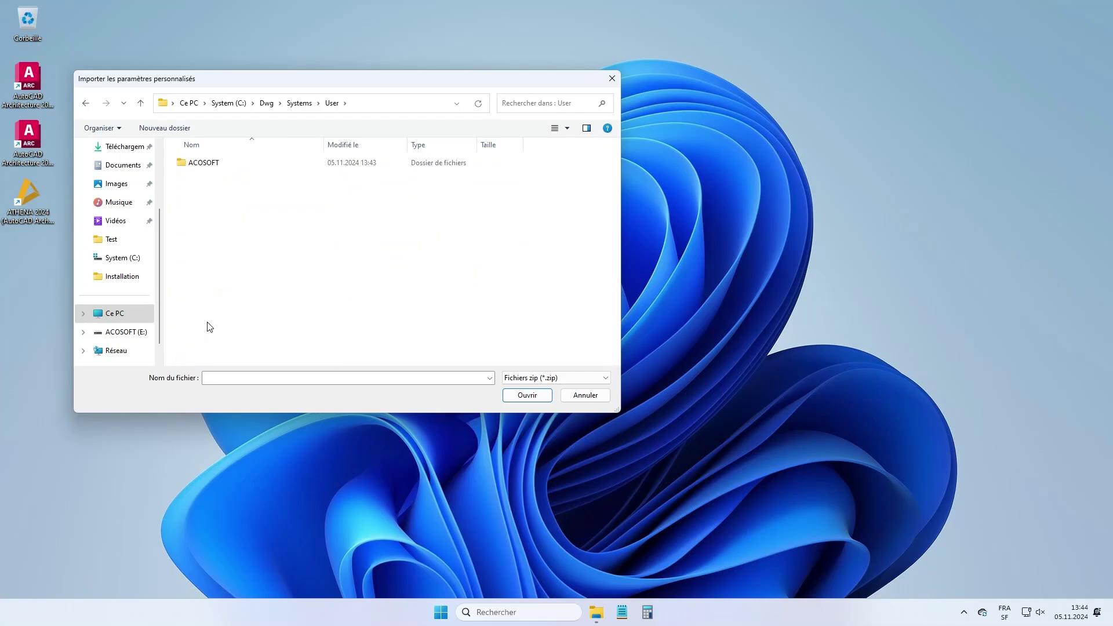
double_click(216, 163)
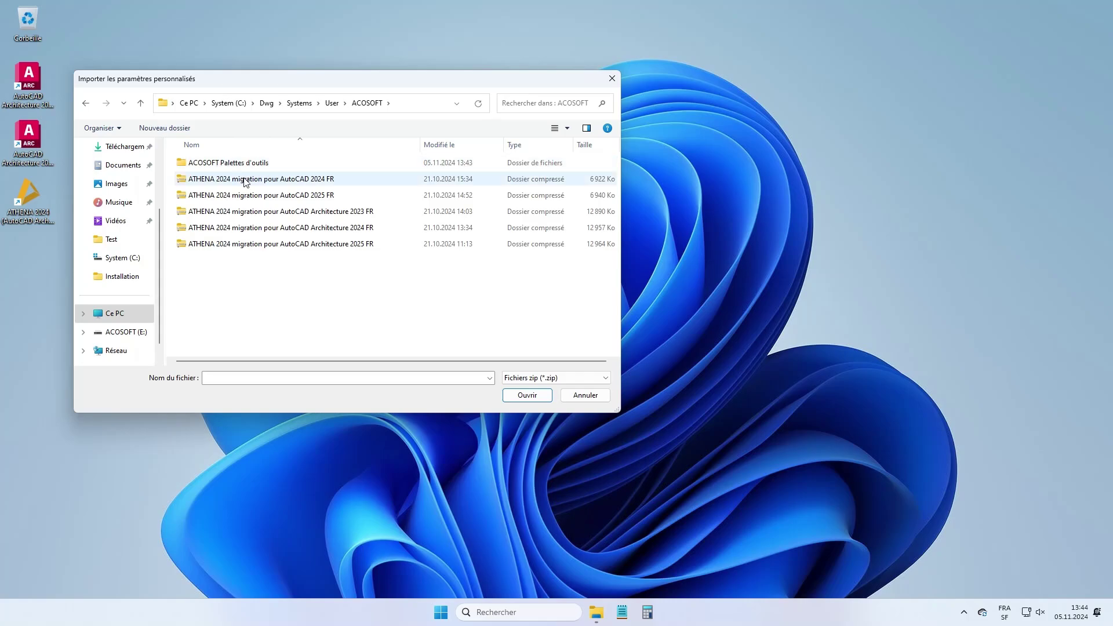
left_click(313, 244)
left_click(519, 392)
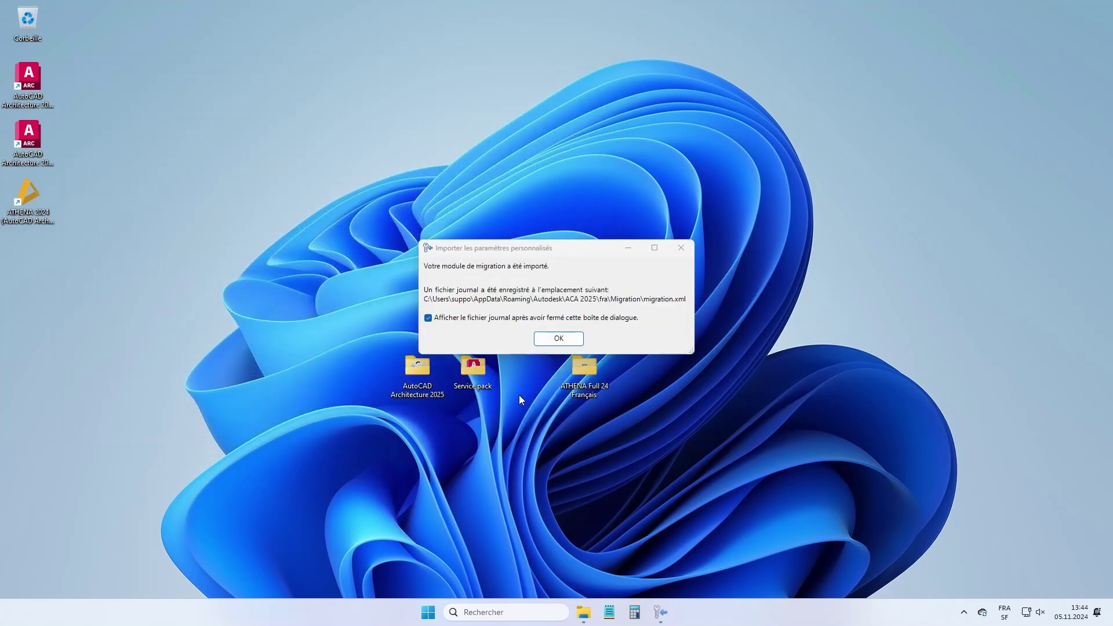
left_click(444, 318)
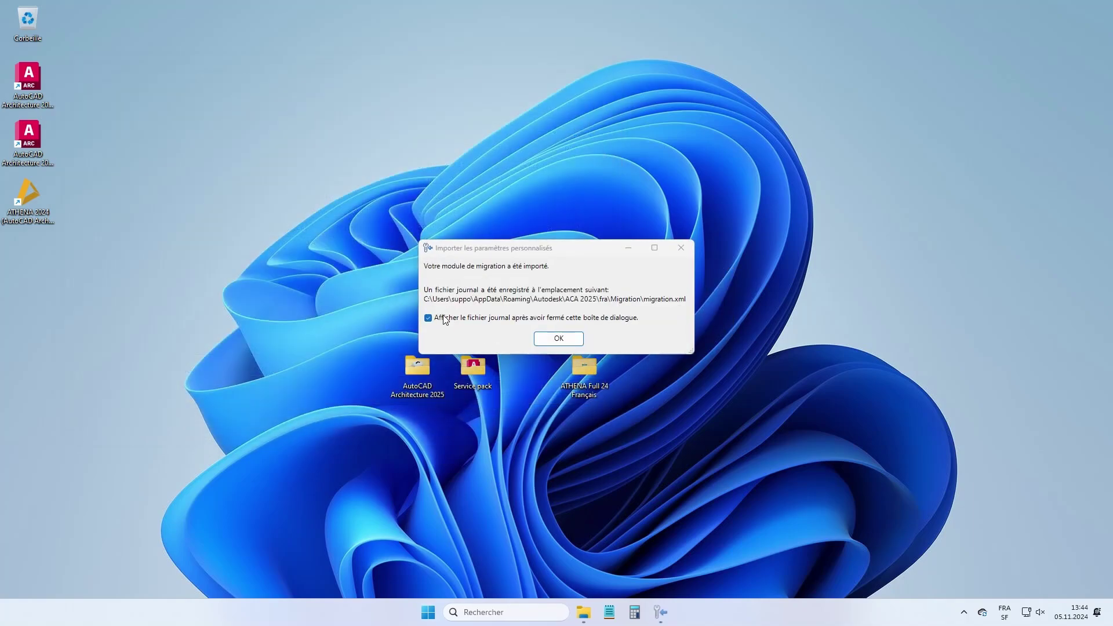
left_click(536, 336)
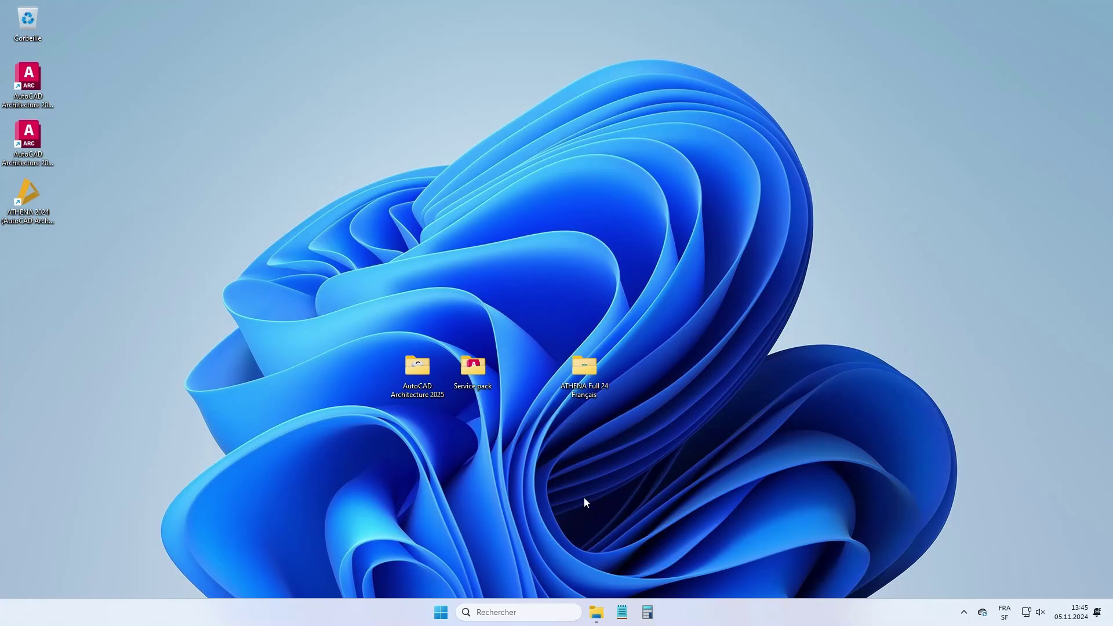
Step: Launch ATHENA 2024, sign in to the Autodesk account with its e-mail, and accept the preset privacy settings
left_click(42, 209)
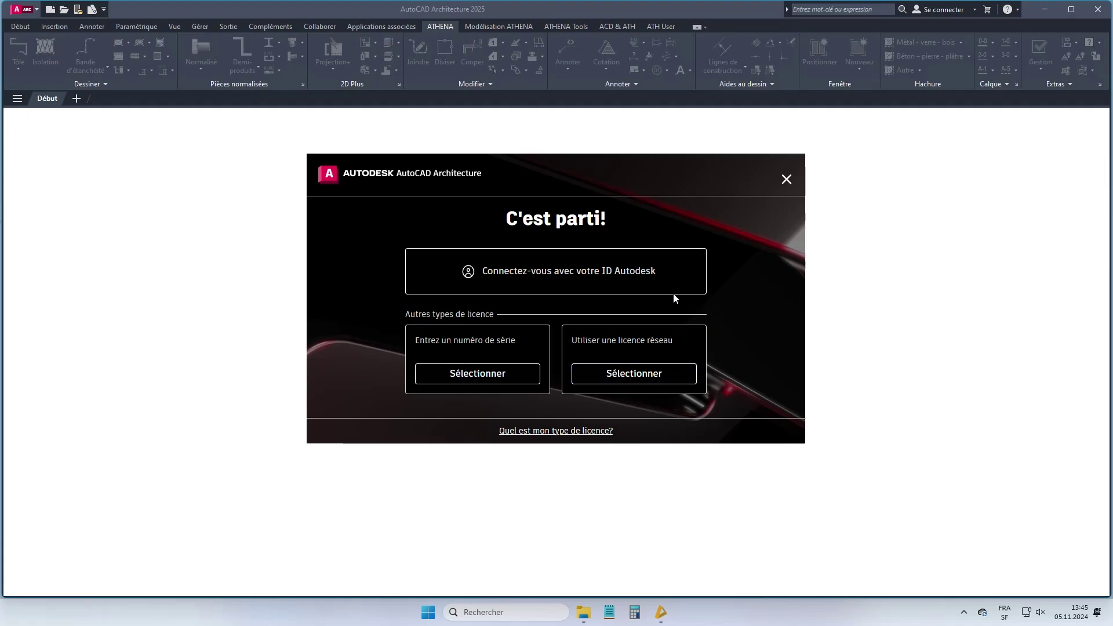
left_click(617, 270)
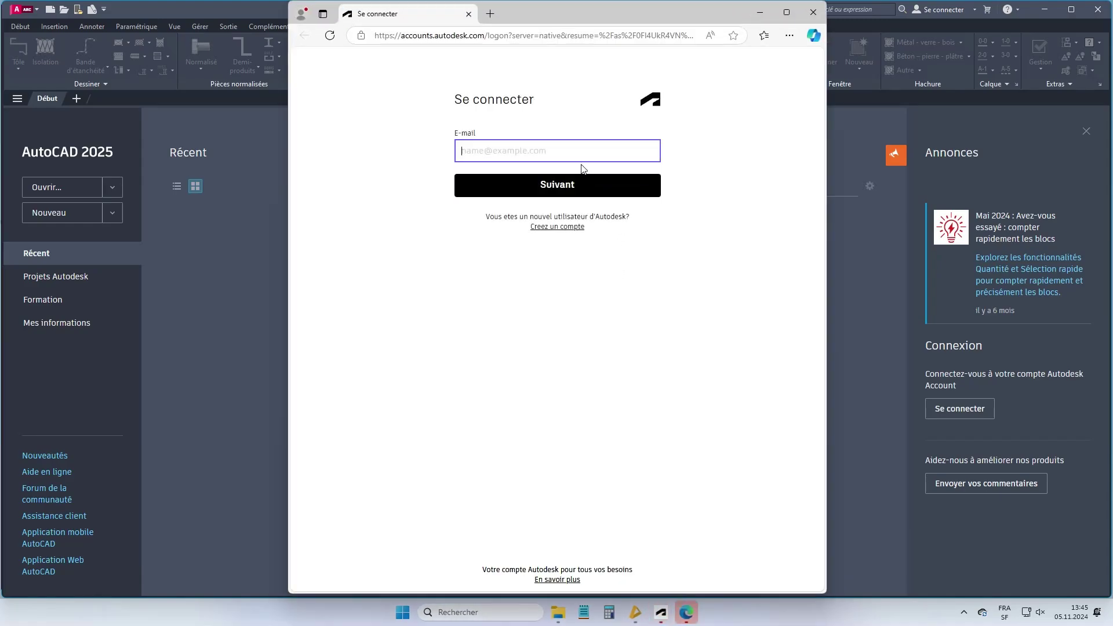
left_click(547, 186)
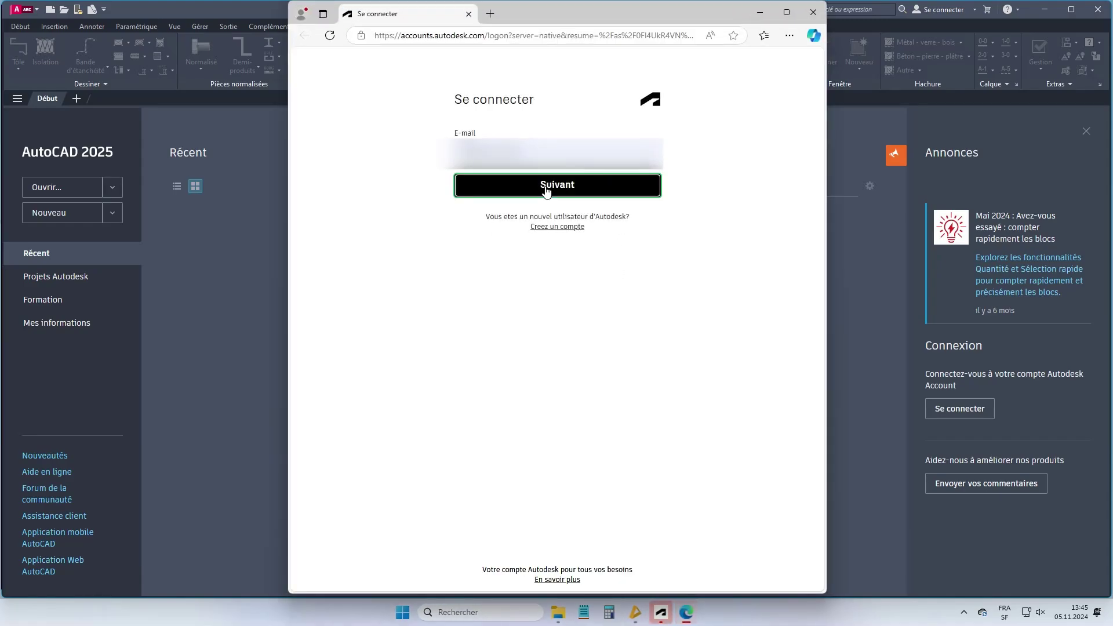
key("Return")
left_click(557, 307)
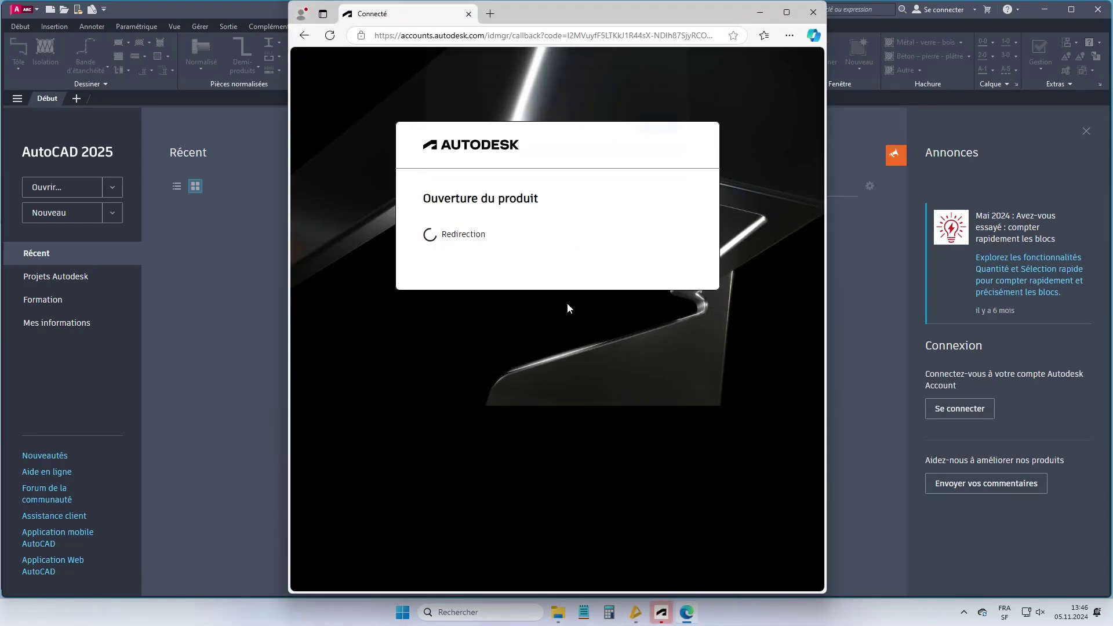
left_click(654, 132)
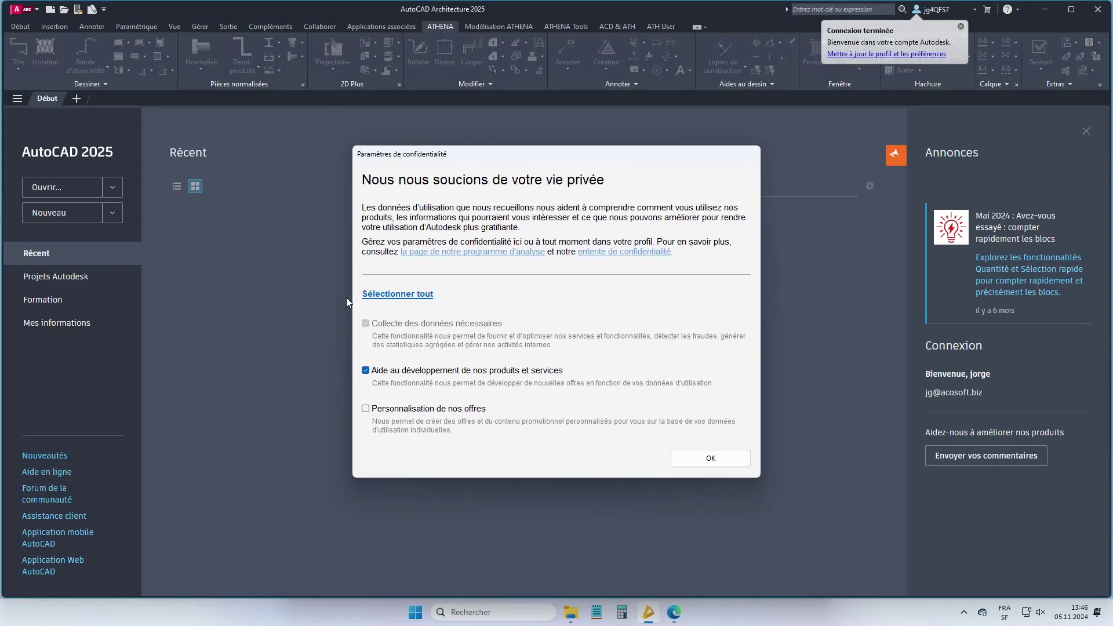
left_click(710, 459)
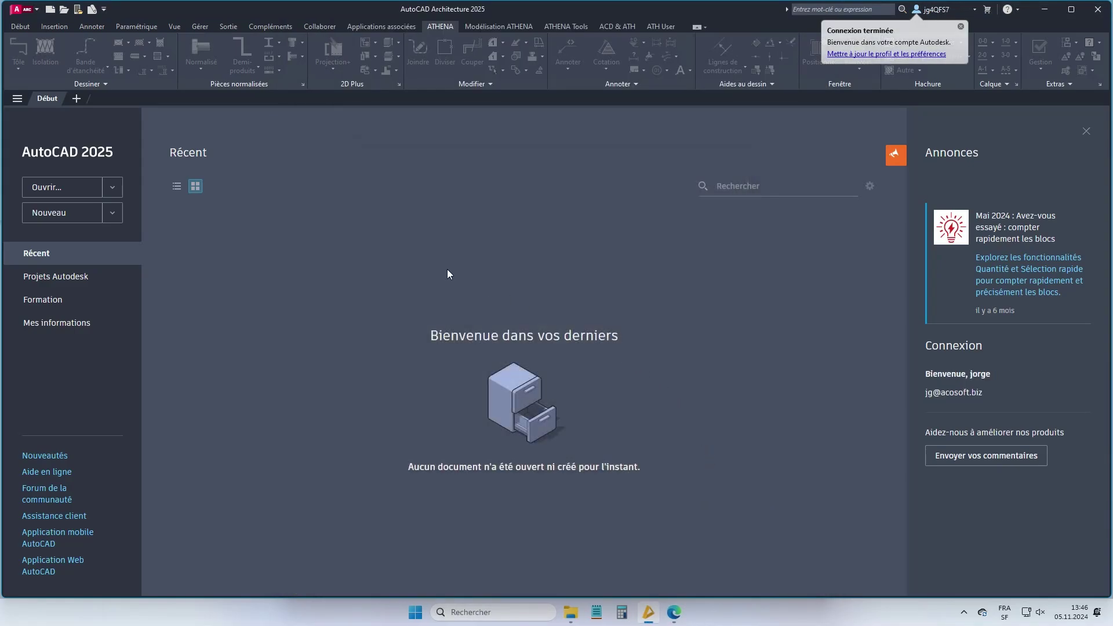
Step: Create a new drawing and disable "Écraser les propriétés des calques dans la fenêtre de présentation" in the ATHENA options
left_click(63, 213)
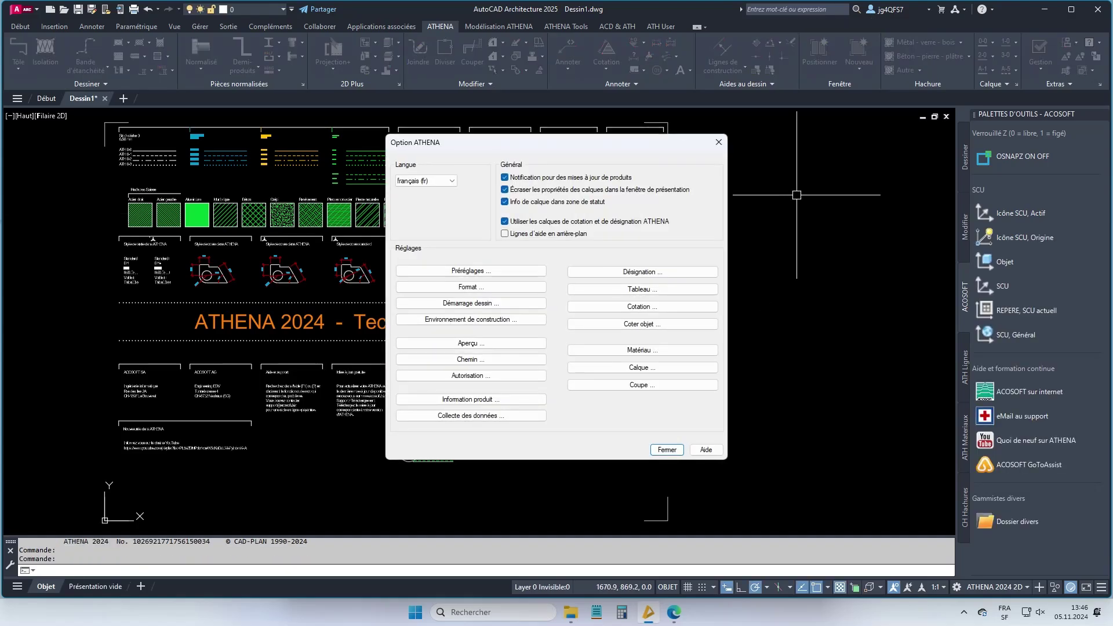
left_click(505, 221)
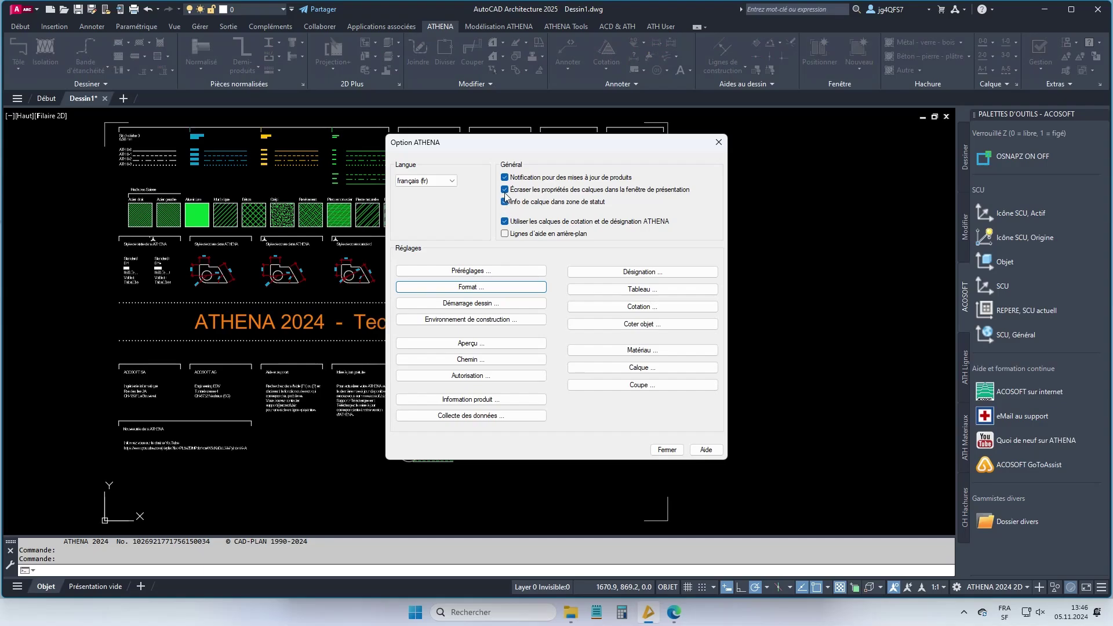
left_click(505, 189)
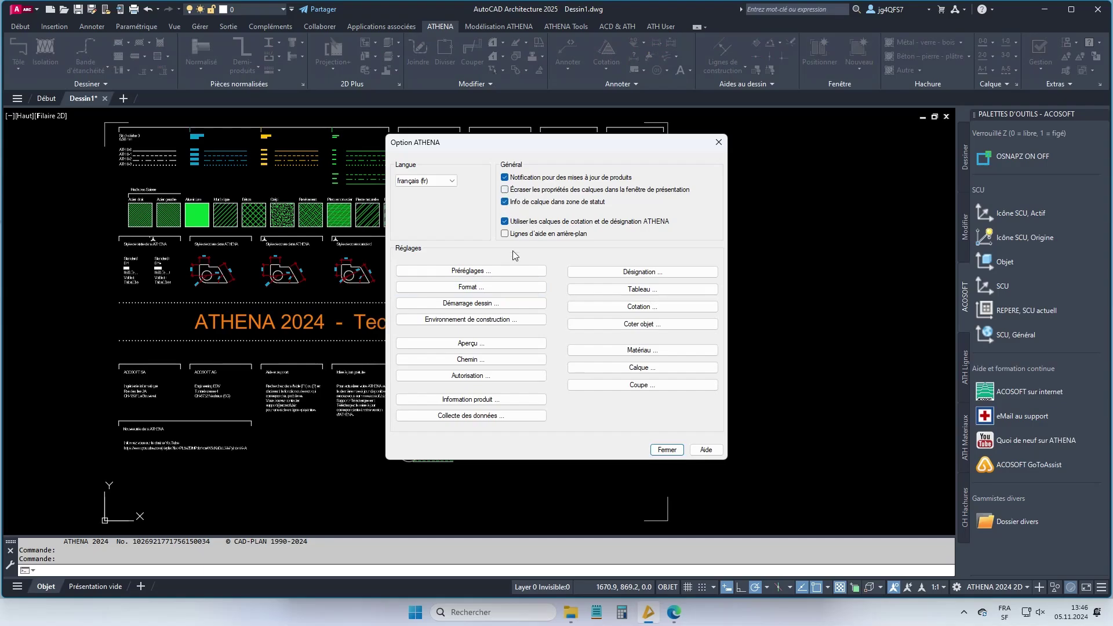
Step: Set the output list's decimal separator to a point in the ATHENA format settings
left_click(490, 288)
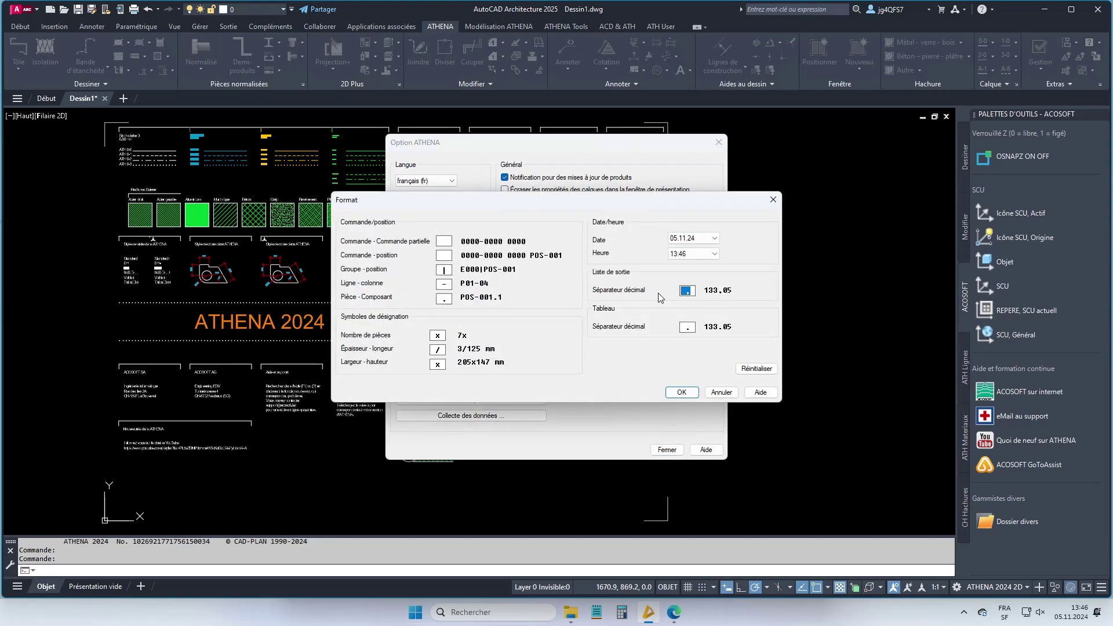
type(".")
left_click(682, 392)
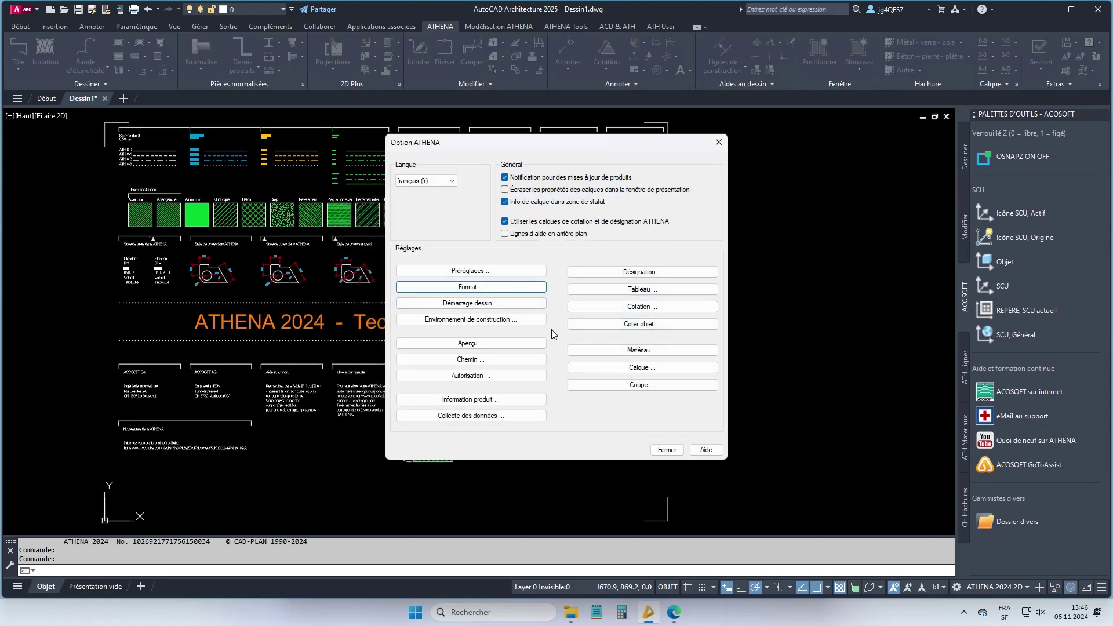
Step: Set the dimension distance factor (Facteur distance de cotation) to 2.5 in the ATHENA dimension settings
left_click(584, 307)
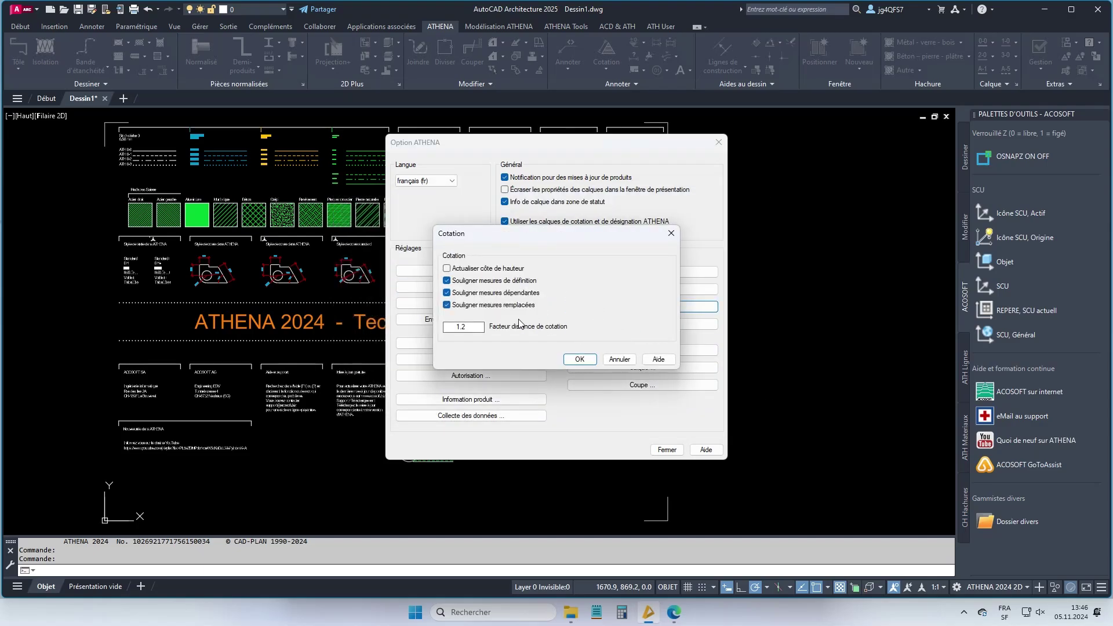
left_click_drag(464, 327, 427, 327)
type("2.5")
key("Tab")
left_click(566, 359)
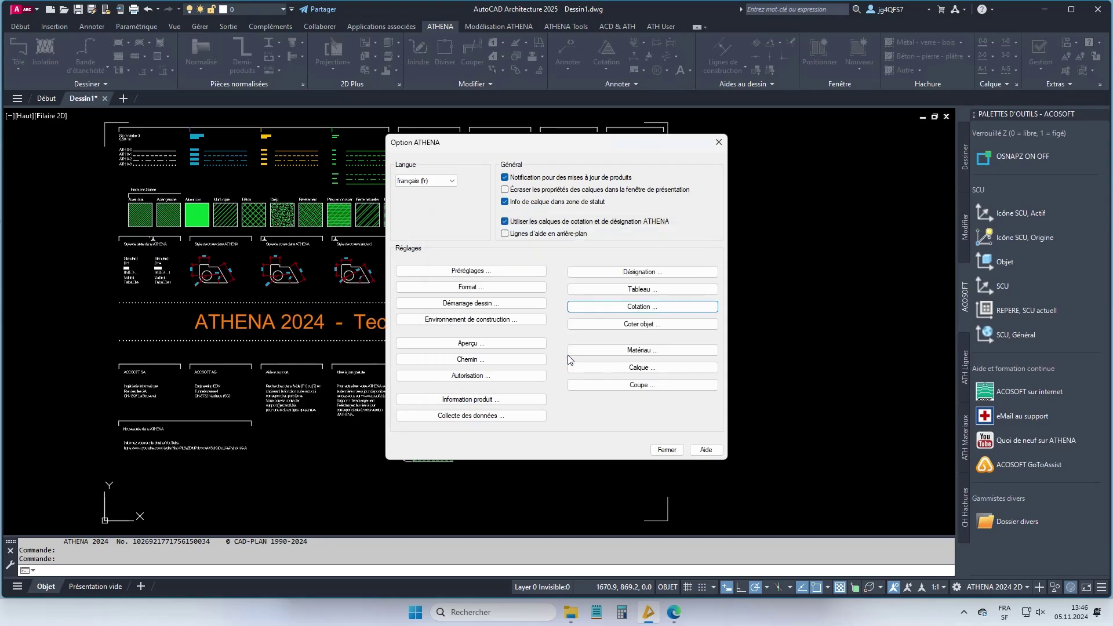
Step: Save the ATHENA layer system settings as they are and close the ATHENA options
left_click(597, 367)
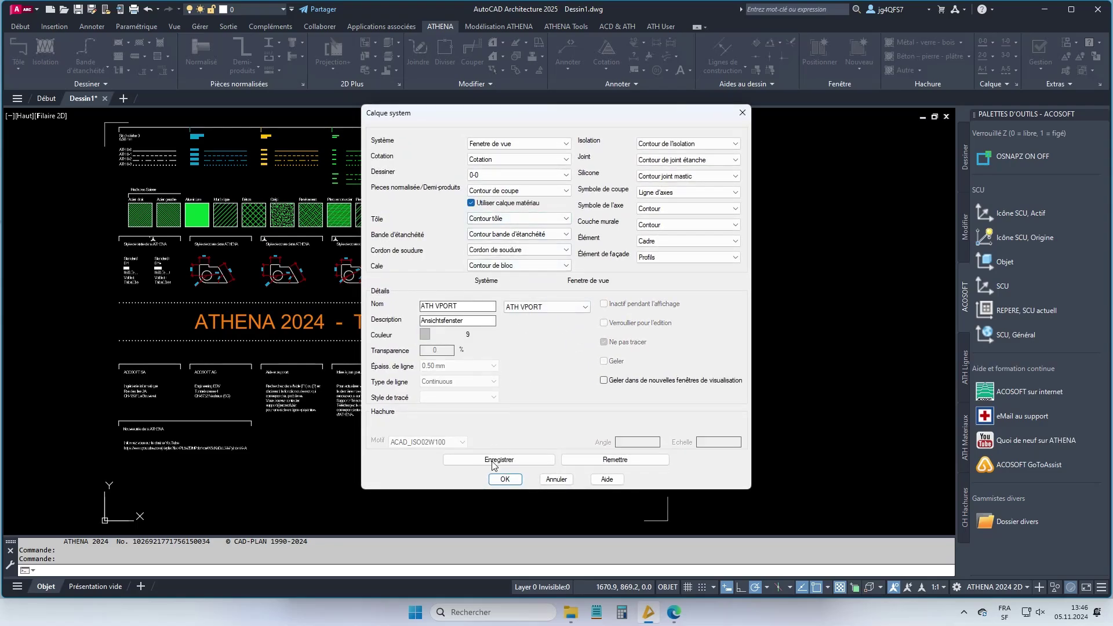
left_click(513, 460)
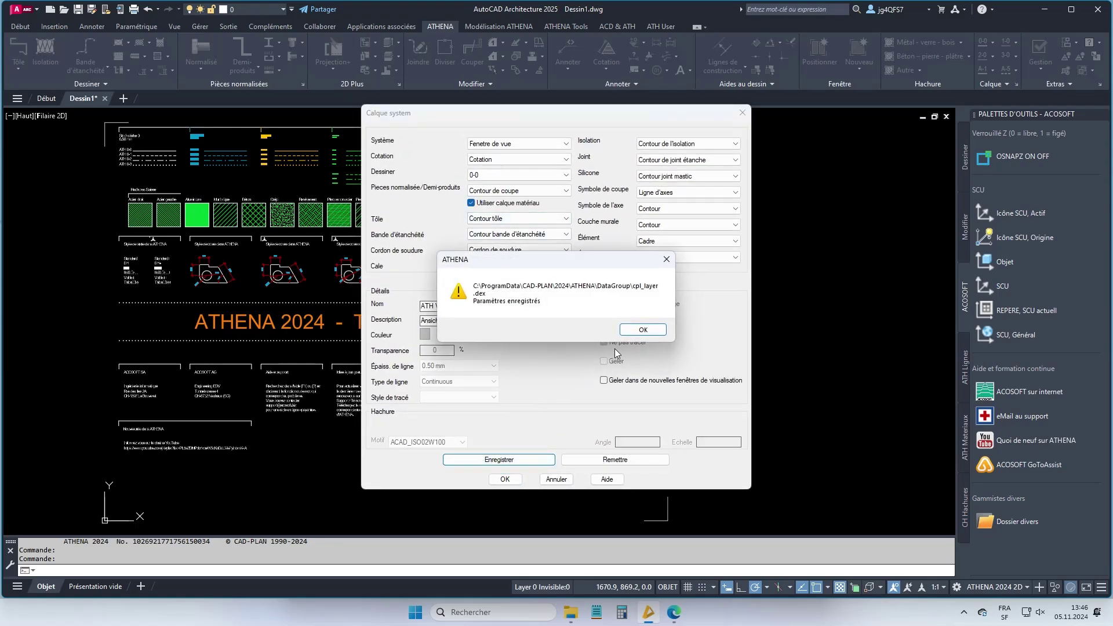
left_click(643, 329)
left_click(505, 479)
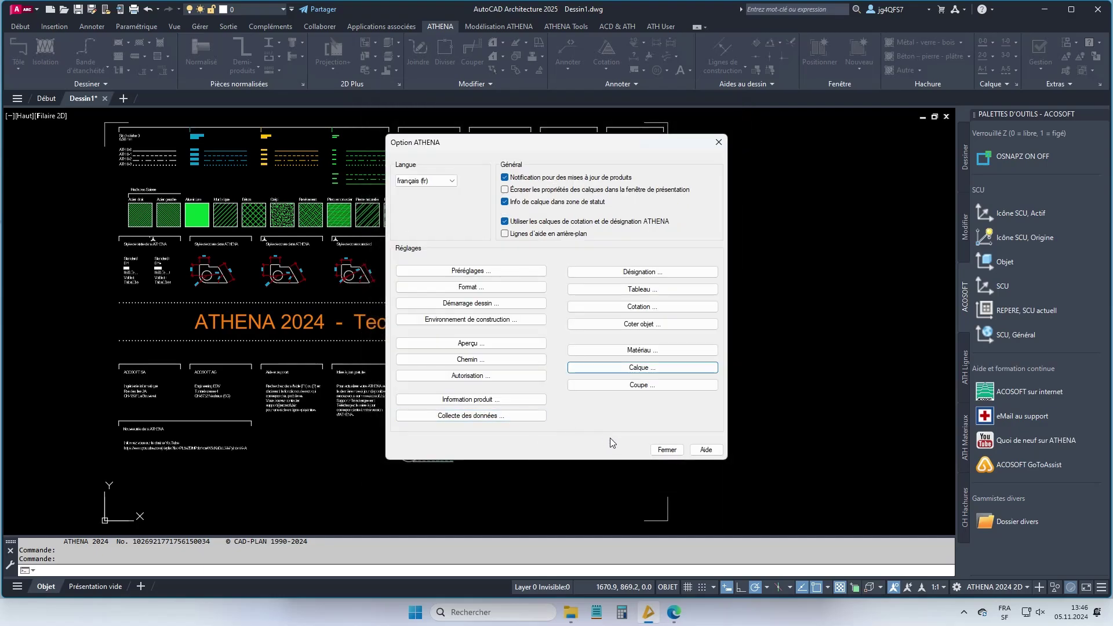
left_click(667, 450)
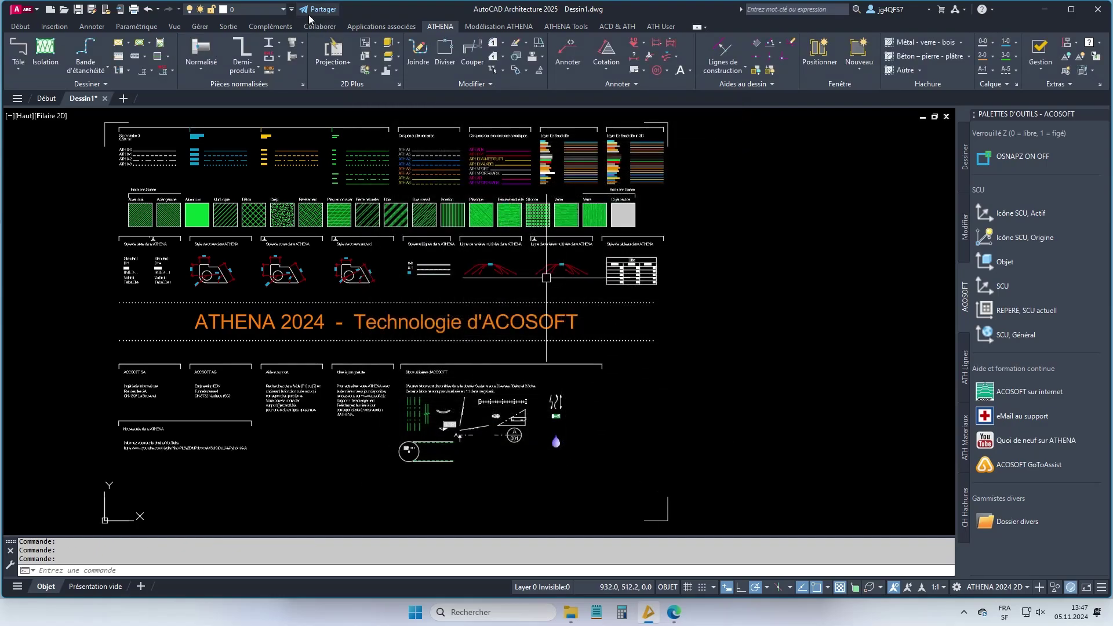
Step: Exclude the USA, Chine, Russie/CEI and Angleterre standard zones from ATHENA's standard parts and close the dialog
left_click(201, 48)
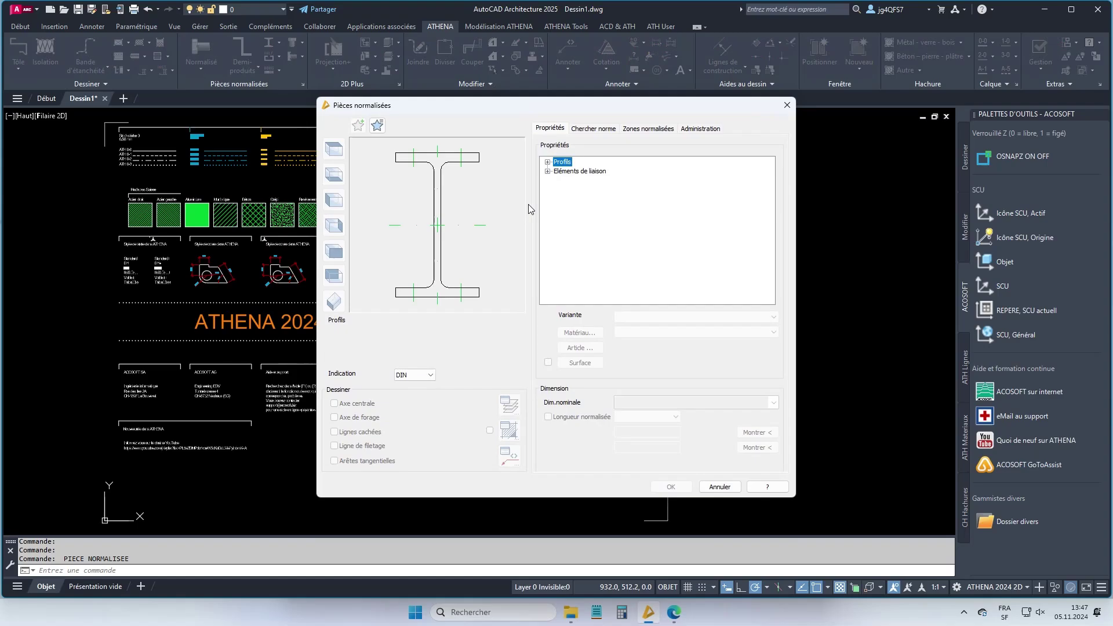
left_click(632, 130)
left_click(544, 200)
left_click(544, 208)
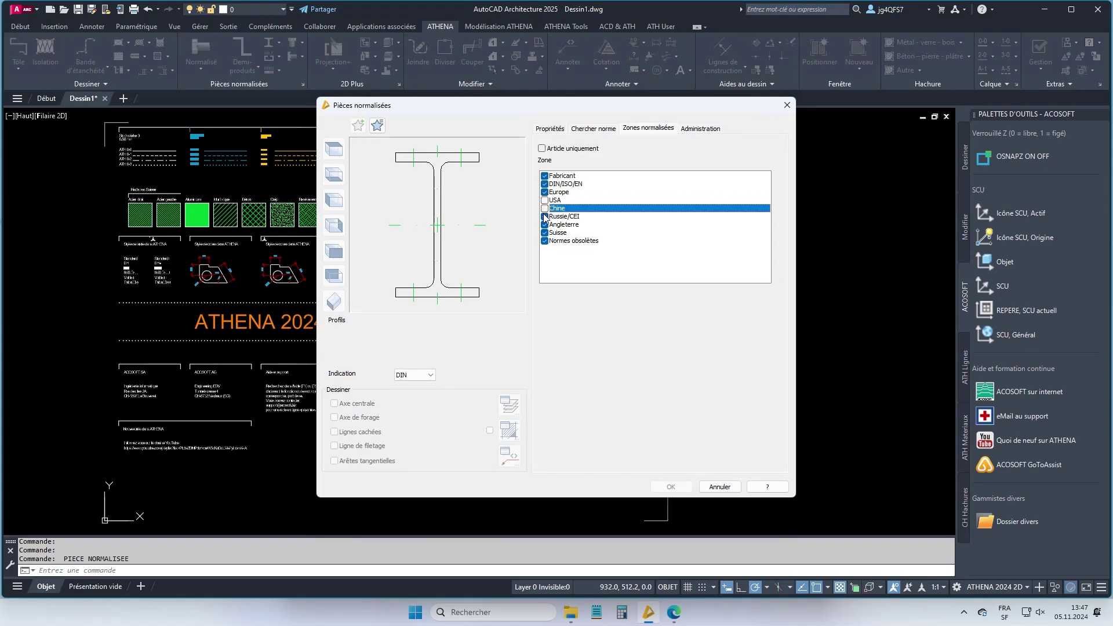
left_click(545, 216)
left_click(544, 225)
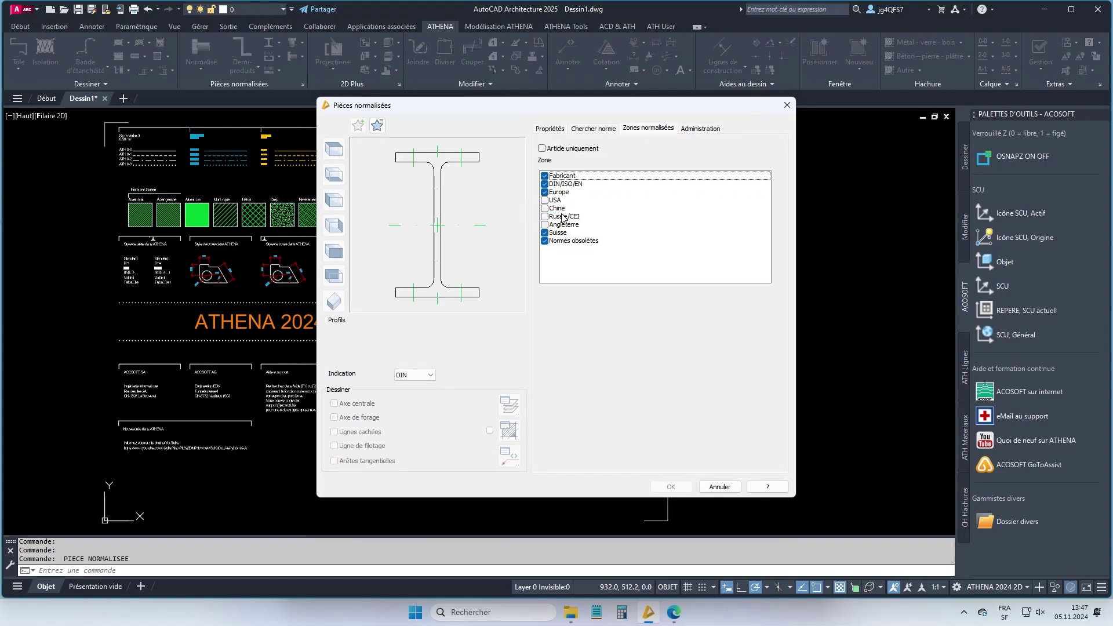
left_click(787, 105)
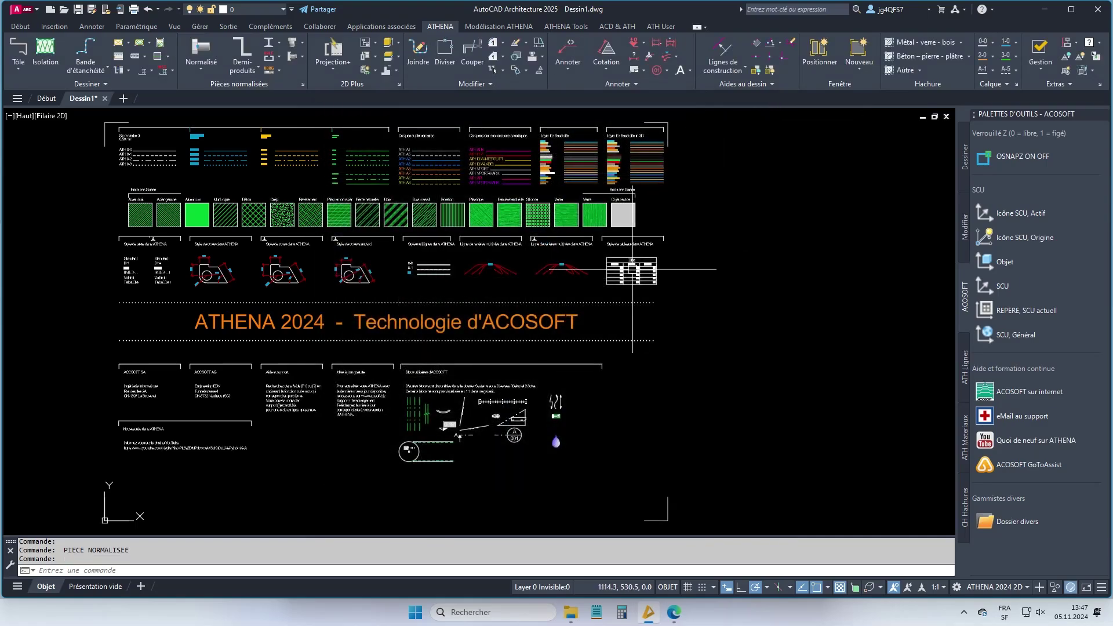